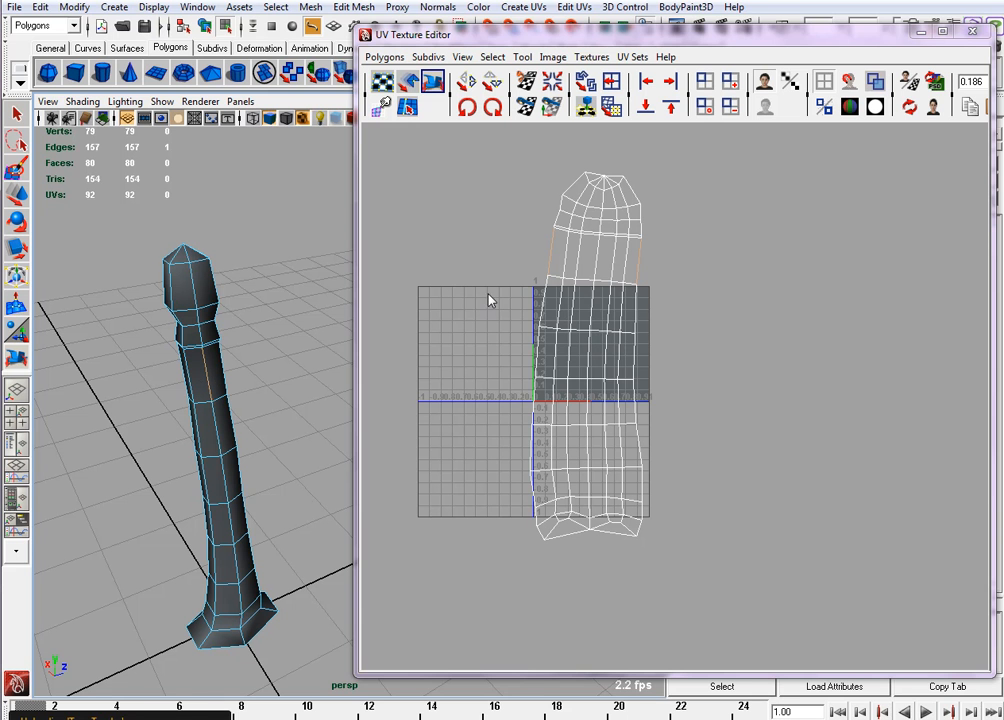
Step: Select all the trunk's UVs and scale the shell down uniformly to fit the height of the 0 to 1 texture space
{"action": "right_click", "coordinate": [624, 316]}
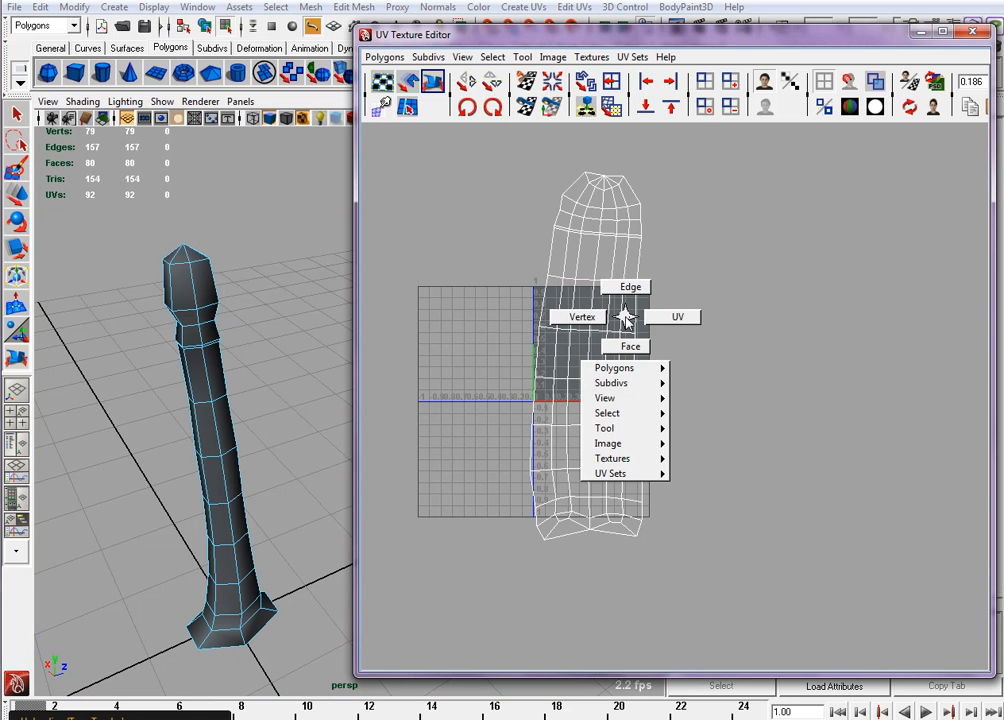
{"action": "right_click_drag", "start_coordinate": [624, 316], "coordinate": [600, 290]}
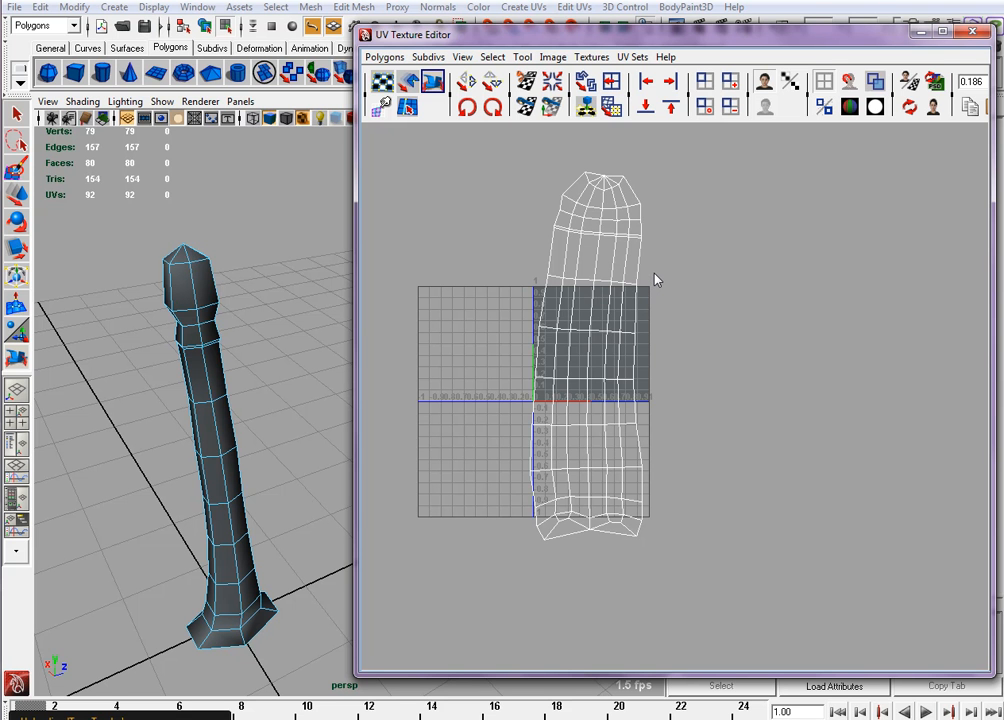
{"action": "right_click_drag", "start_coordinate": [641, 240], "coordinate": [675, 237]}
{"action": "left_click_drag", "start_coordinate": [489, 152], "coordinate": [694, 581]}
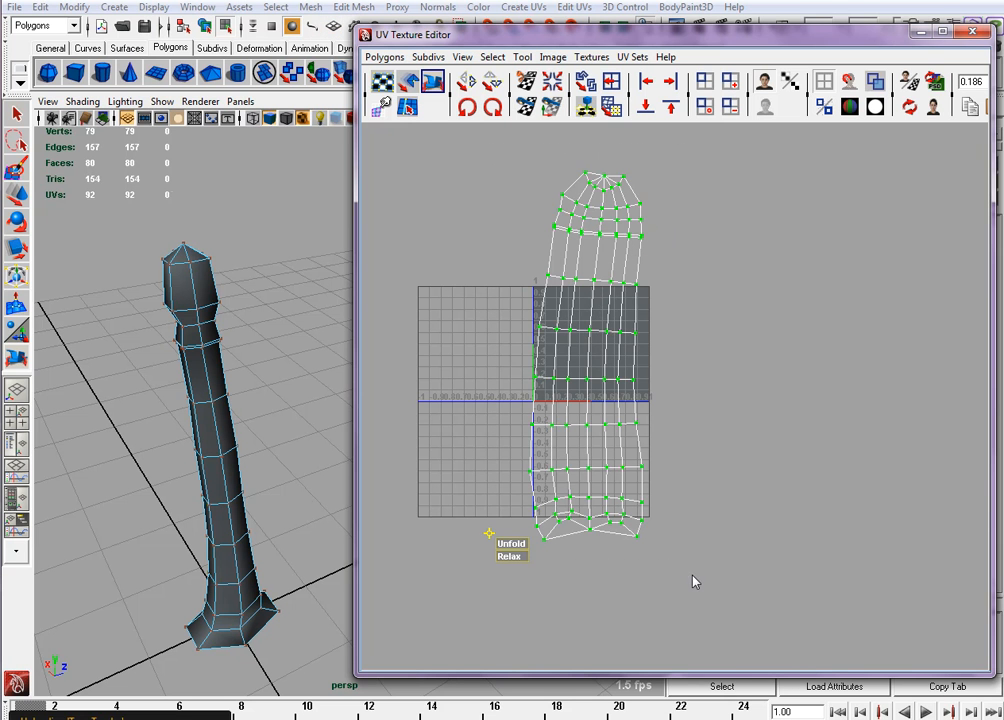
{"action": "left_click", "coordinate": [22, 250]}
{"action": "left_click_drag", "start_coordinate": [586, 355], "coordinate": [430, 456]}
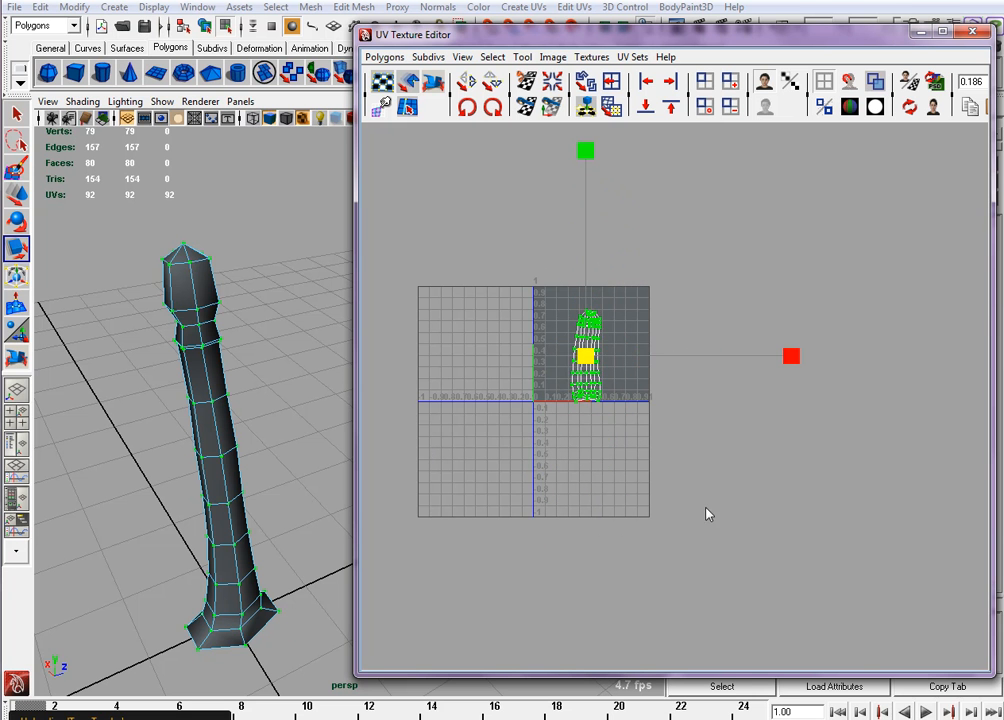
Step: Move the UV shell up and toward the left edge of the 0 to 1 texture space, keeping it inside
{"action": "scroll", "coordinate": [583, 497], "scroll_direction": "up", "scroll_amount": 5}
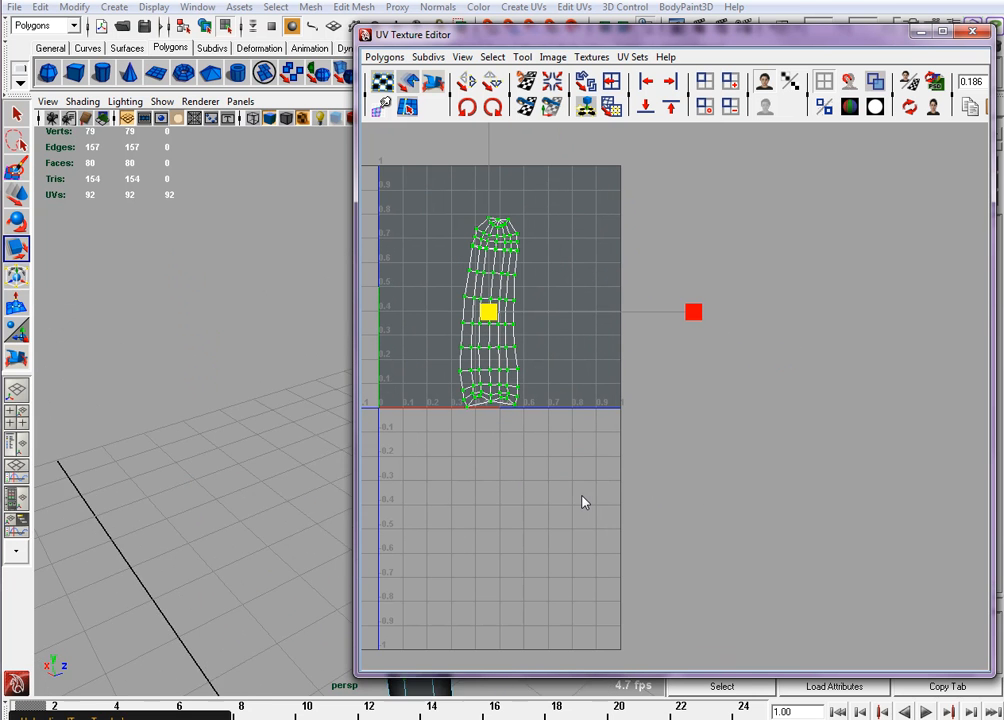
{"action": "middle_click_drag", "start_coordinate": [620, 574], "coordinate": [956, 636], "text": "alt"}
{"action": "scroll", "coordinate": [569, 540], "scroll_direction": "up", "scroll_amount": 5}
{"action": "scroll", "coordinate": [872, 608], "scroll_direction": "down", "scroll_amount": 3}
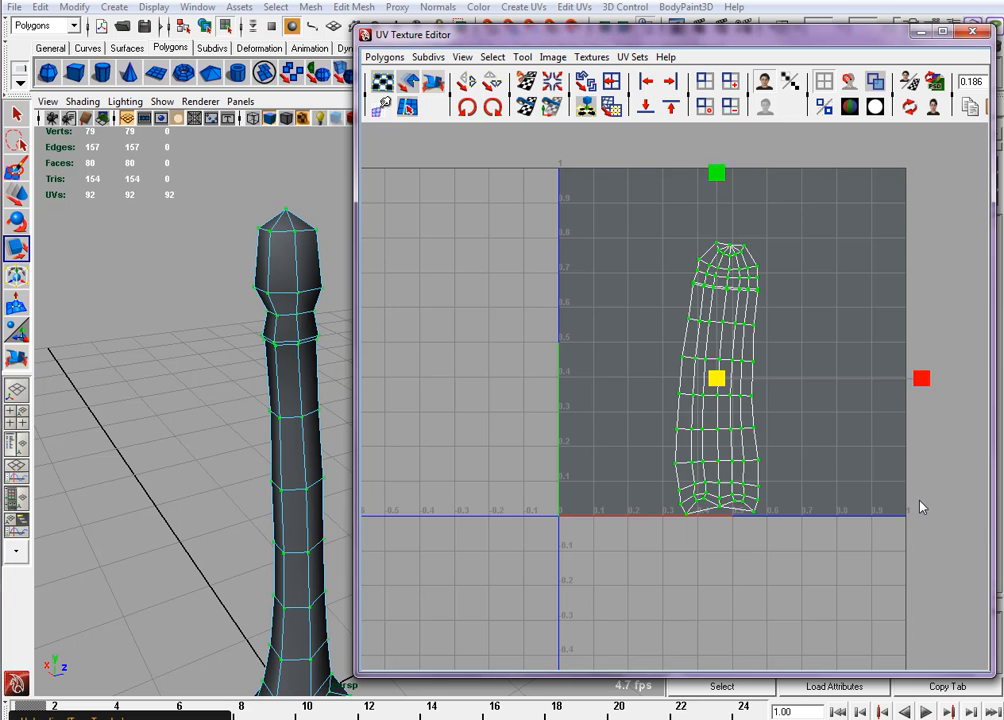
{"action": "scroll", "coordinate": [762, 545], "scroll_direction": "down", "scroll_amount": 5}
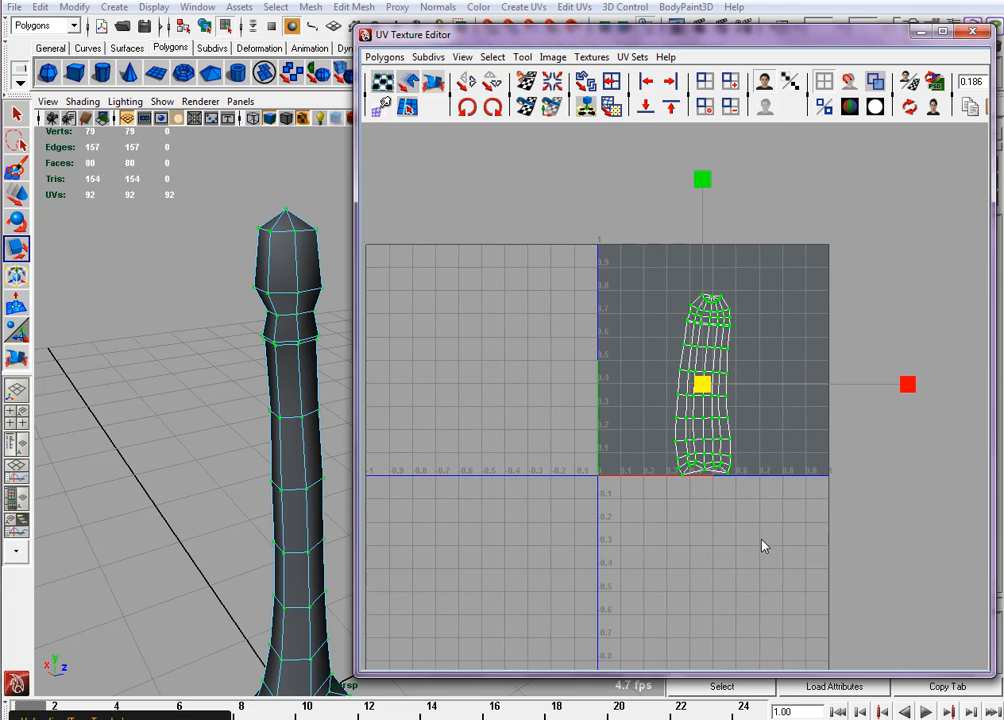
{"action": "scroll", "coordinate": [597, 405], "scroll_direction": "down", "scroll_amount": 2}
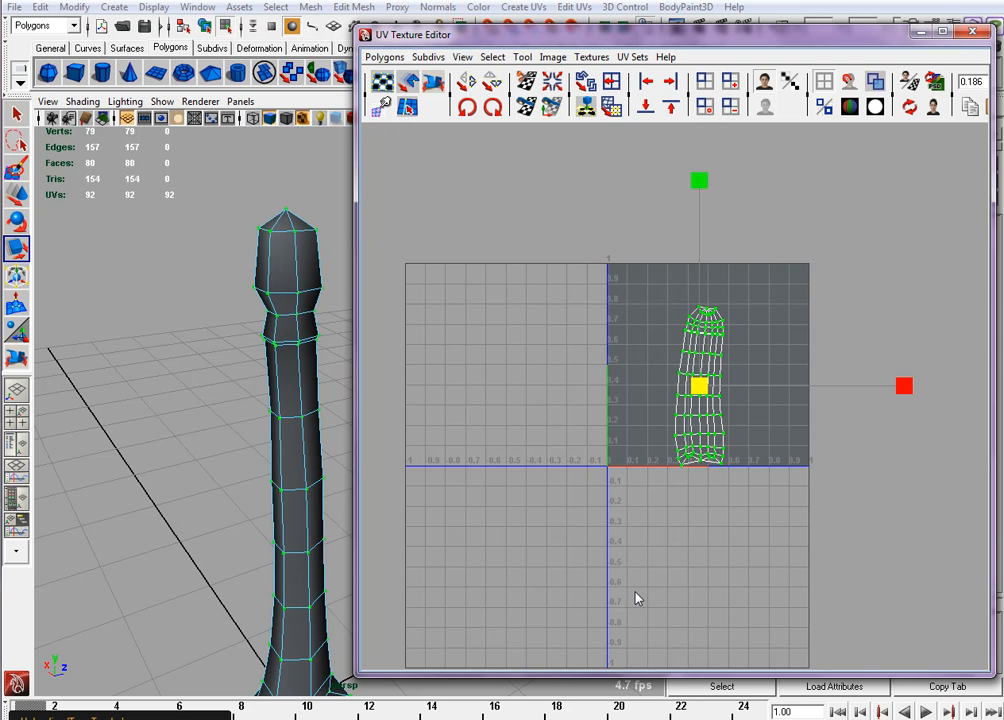
{"action": "scroll", "coordinate": [640, 598], "scroll_direction": "up", "scroll_amount": 3}
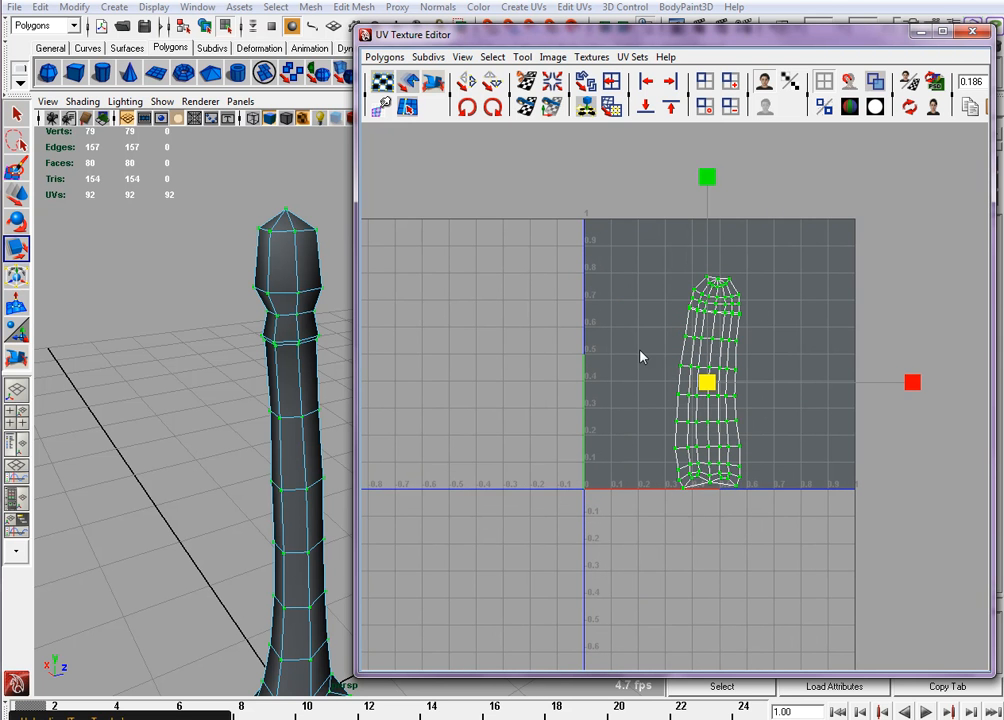
{"action": "scroll", "coordinate": [640, 382], "scroll_direction": "up", "scroll_amount": 3}
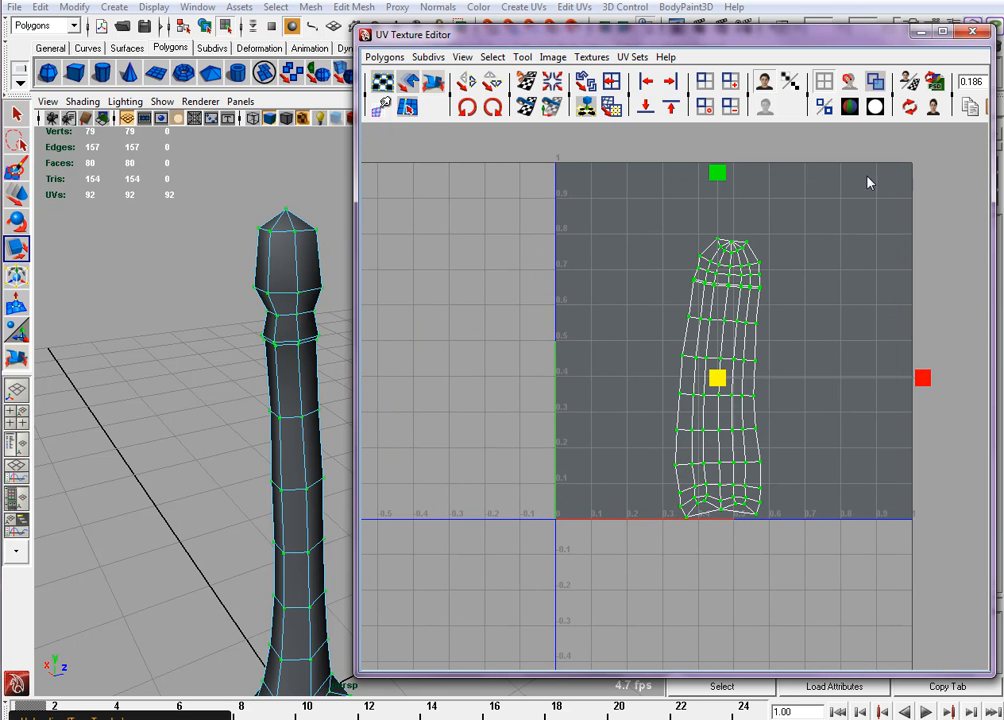
{"action": "key", "text": "w"}
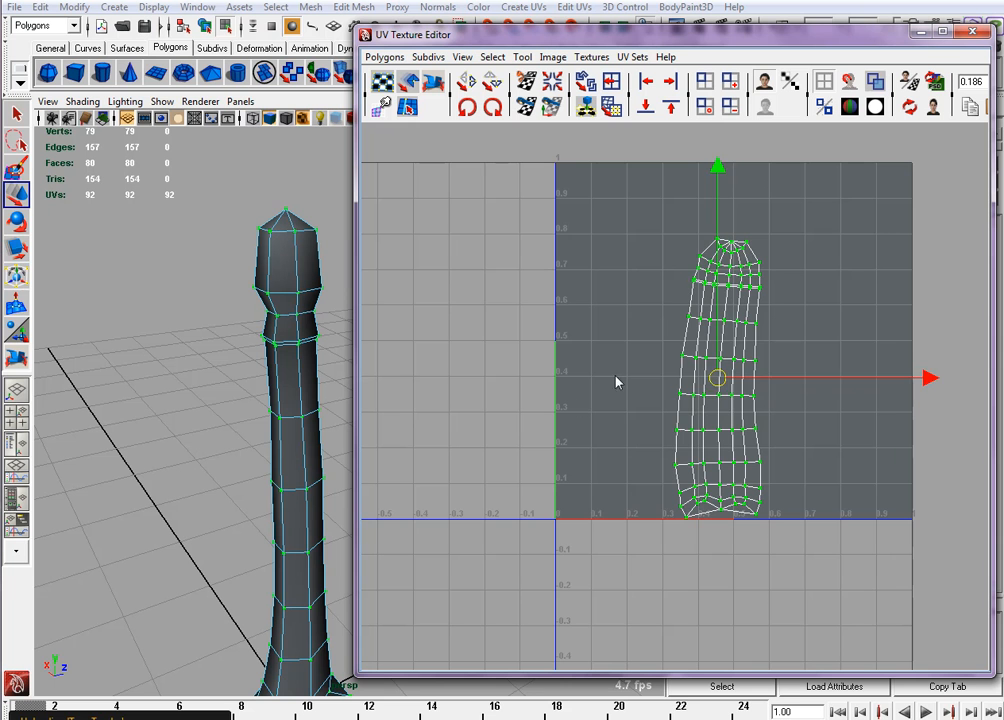
{"action": "left_click_drag", "start_coordinate": [708, 393], "coordinate": [610, 346]}
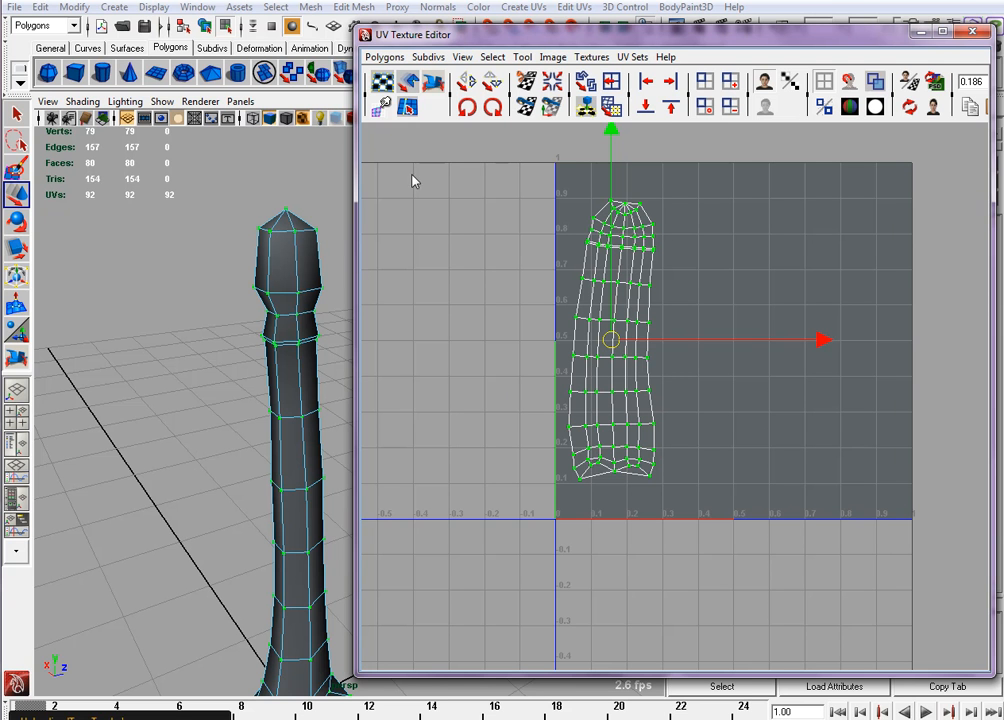
Step: Smooth the trunk shell slightly with the Smooth UV tool and scale it up uniformly well beyond the 0 to 1 space
{"action": "left_click", "coordinate": [432, 82]}
{"action": "mouse_move", "coordinate": [549, 491]}
{"action": "left_mouse_down"}
{"action": "mouse_move", "coordinate": [583, 475]}
{"action": "mouse_move", "coordinate": [719, 482]}
{"action": "mouse_move", "coordinate": [541, 490]}
{"action": "left_mouse_up"}
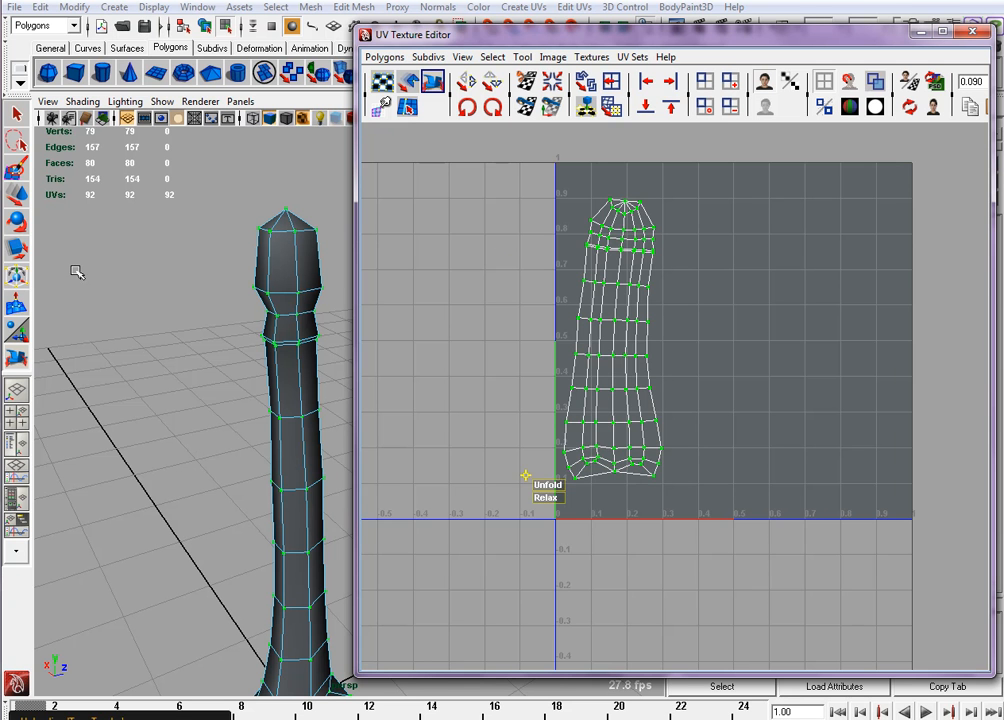
{"action": "key", "text": "r"}
{"action": "scroll", "coordinate": [497, 507], "scroll_direction": "down", "scroll_amount": 5}
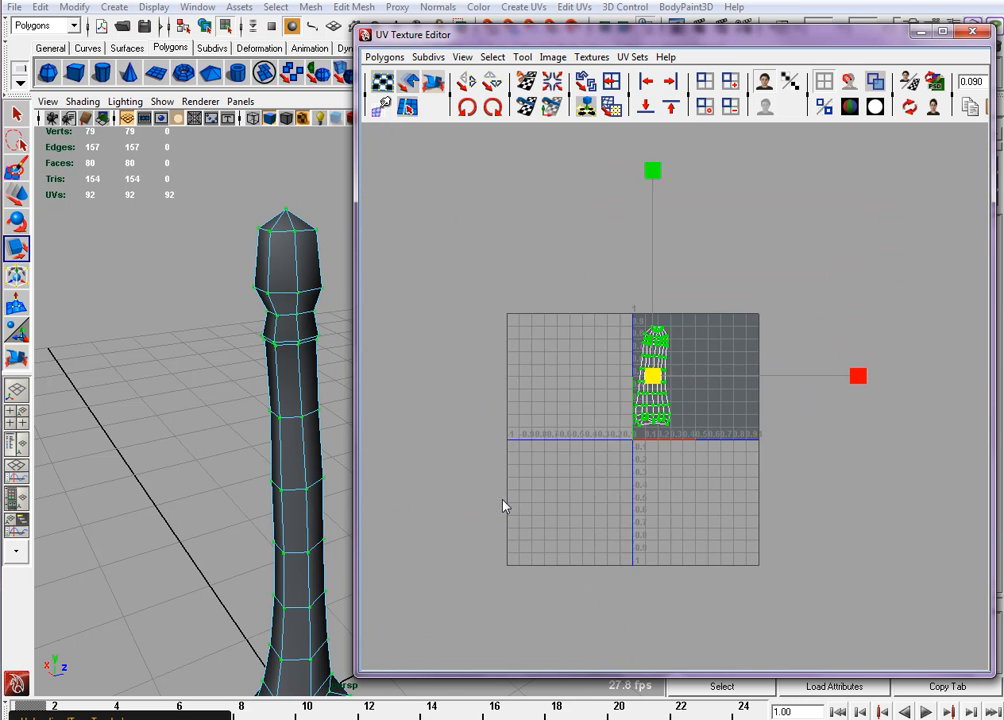
{"action": "scroll", "coordinate": [504, 506], "scroll_direction": "down", "scroll_amount": 1}
{"action": "left_click_drag", "start_coordinate": [662, 381], "coordinate": [686, 287]}
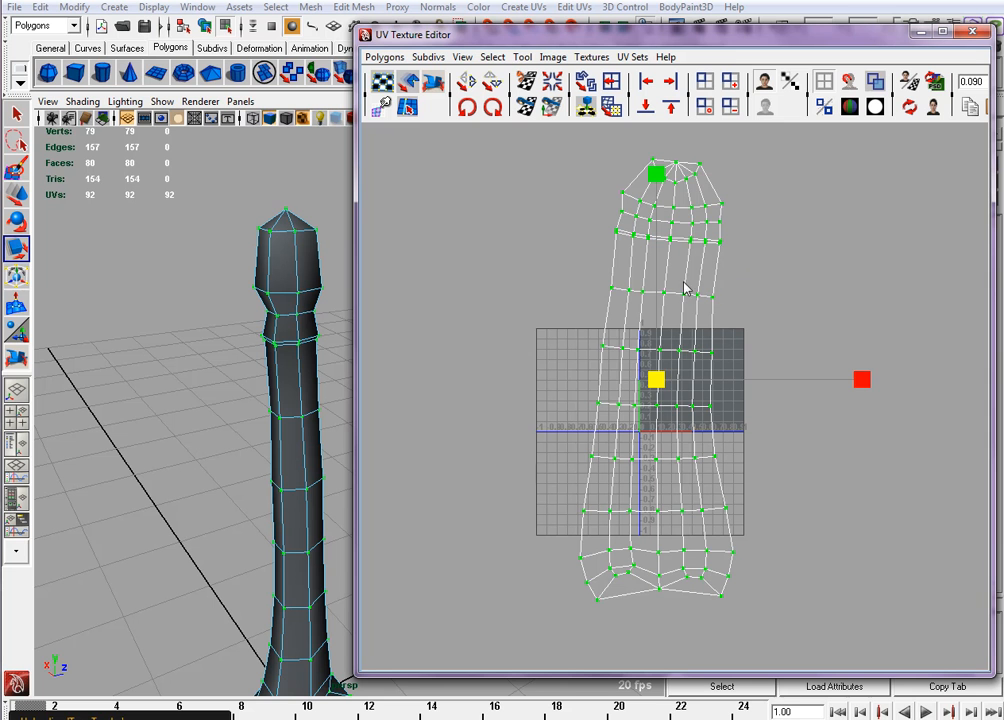
Step: Smooth the enlarged shell with the Smooth UV tool, including a separate pass on the UVs along the trunk's base
{"action": "left_click", "coordinate": [434, 86]}
{"action": "left_click_drag", "start_coordinate": [810, 583], "coordinate": [961, 541]}
{"action": "left_click_drag", "start_coordinate": [556, 606], "coordinate": [881, 549]}
{"action": "scroll", "coordinate": [647, 588], "scroll_direction": "up", "scroll_amount": 3}
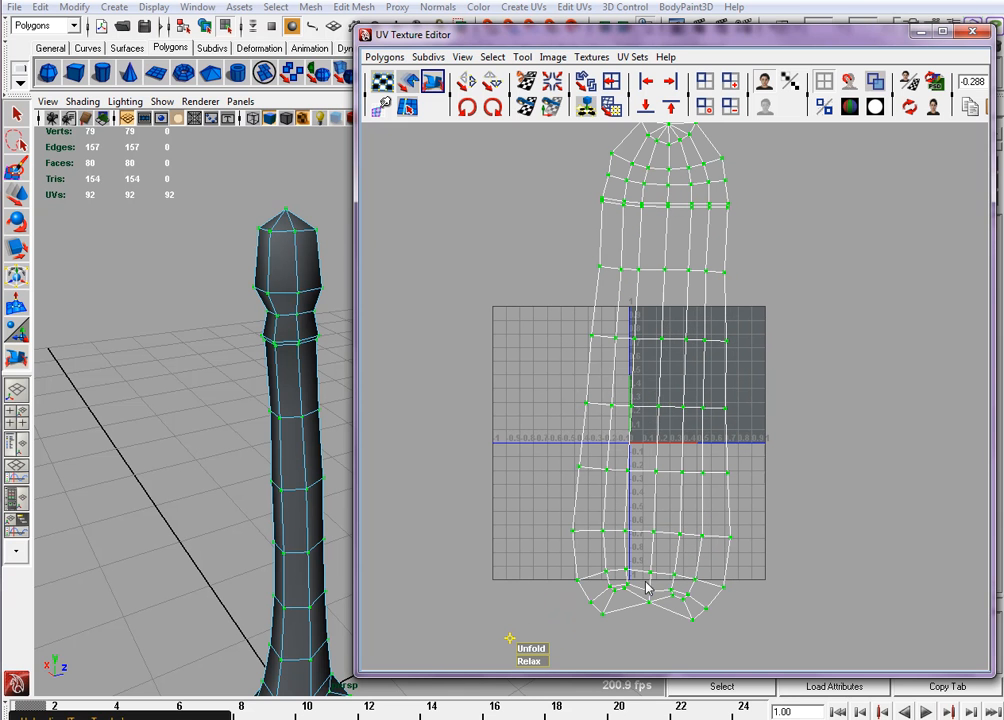
{"action": "left_click_drag", "start_coordinate": [738, 632], "coordinate": [713, 650]}
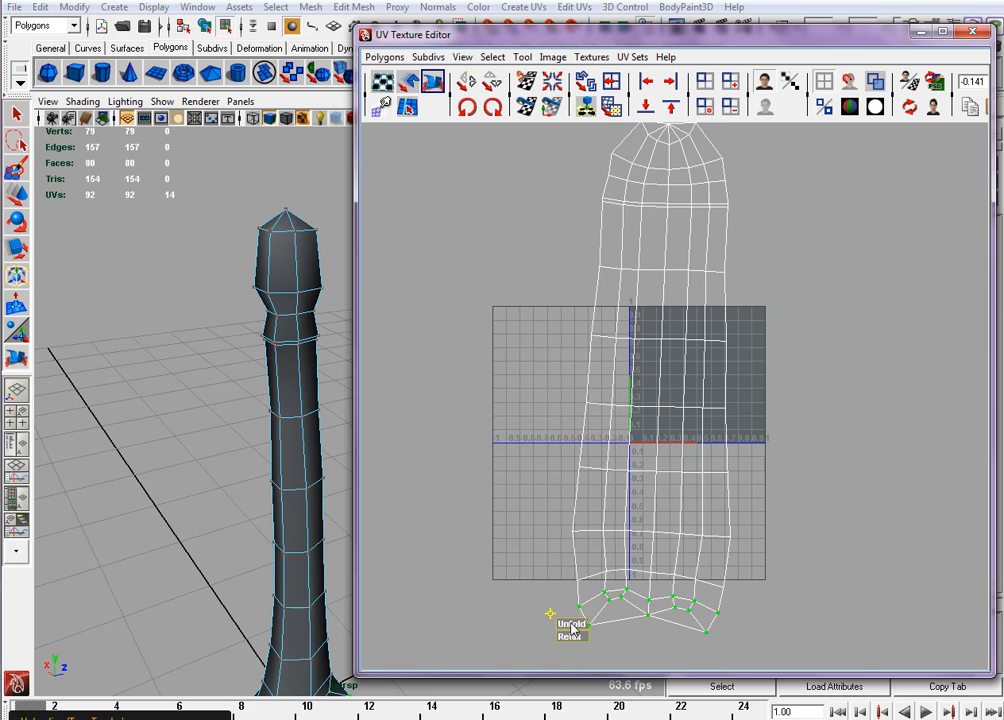
Step: Select all the shell's UVs and rotate them slightly counter-clockwise until the trunk layout stands vertical
{"action": "scroll", "coordinate": [726, 566], "scroll_direction": "down", "scroll_amount": 3}
{"action": "scroll", "coordinate": [726, 568], "scroll_direction": "down", "scroll_amount": 1}
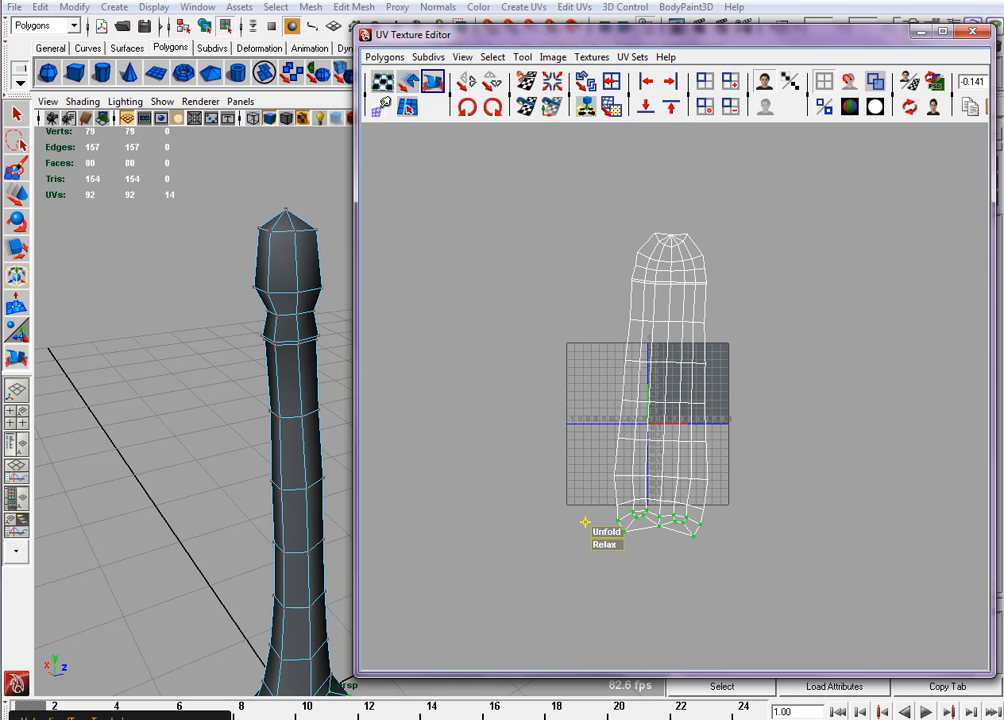
{"action": "left_click", "coordinate": [17, 220]}
{"action": "left_click", "coordinate": [12, 196]}
{"action": "left_click_drag", "start_coordinate": [482, 175], "coordinate": [765, 570]}
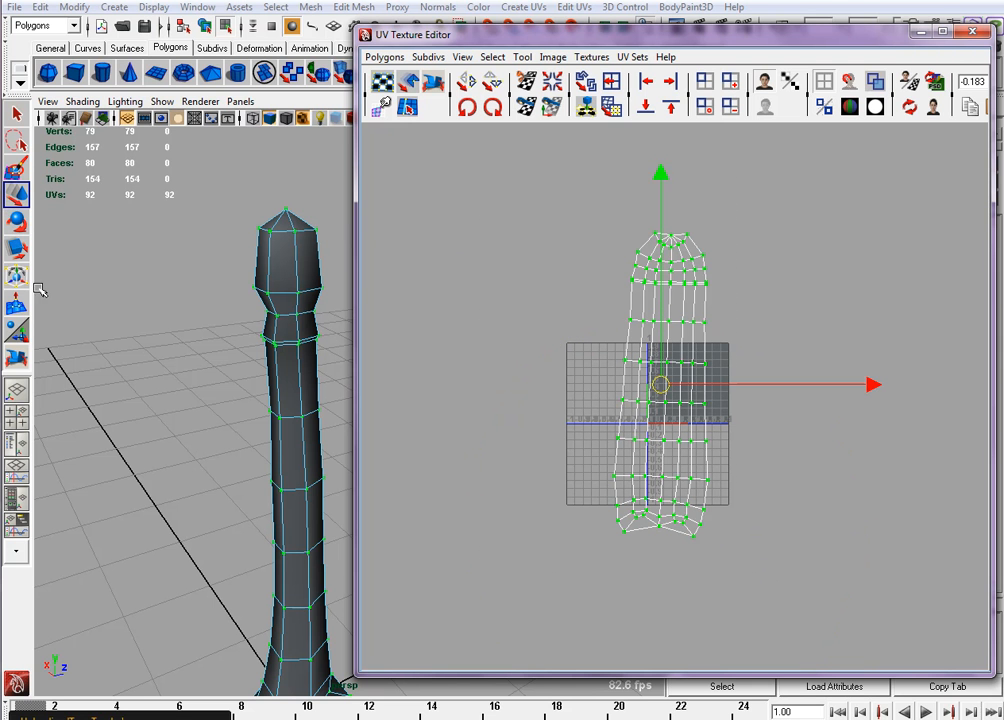
{"action": "left_click", "coordinate": [17, 221]}
{"action": "left_click_drag", "start_coordinate": [622, 192], "coordinate": [612, 188]}
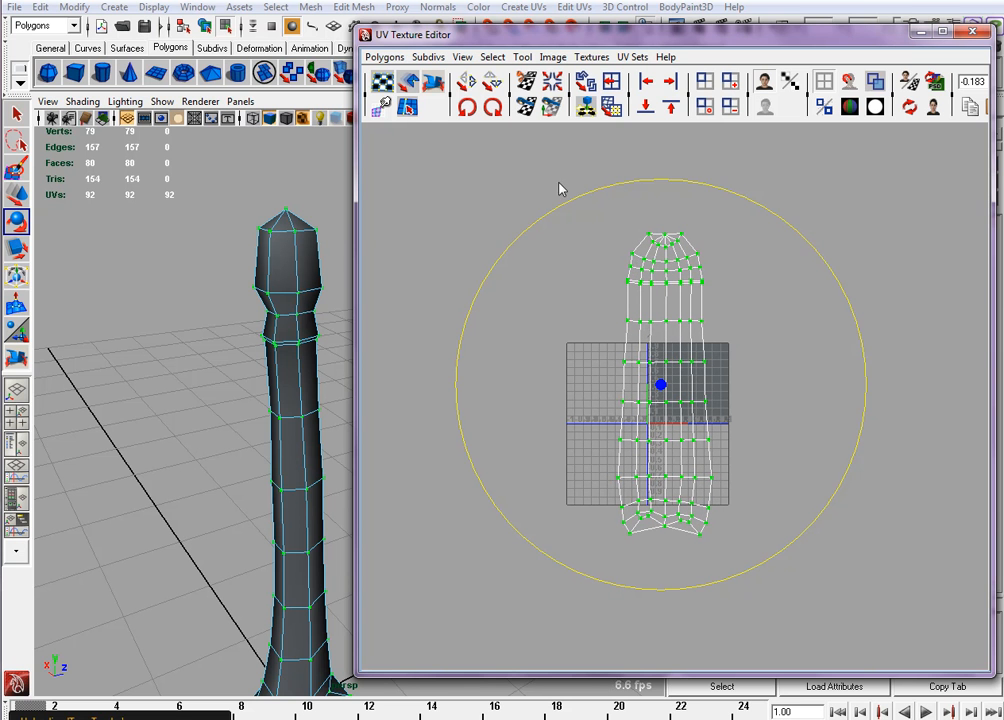
Step: Scale the straightened shell down to fit the 0 to 1 texture space and move it into that square's upper-left corner
{"action": "left_click", "coordinate": [17, 248]}
{"action": "left_click_drag", "start_coordinate": [664, 384], "coordinate": [504, 437]}
{"action": "scroll", "coordinate": [651, 540], "scroll_direction": "up", "scroll_amount": 3}
{"action": "scroll", "coordinate": [651, 542], "scroll_direction": "up", "scroll_amount": 2}
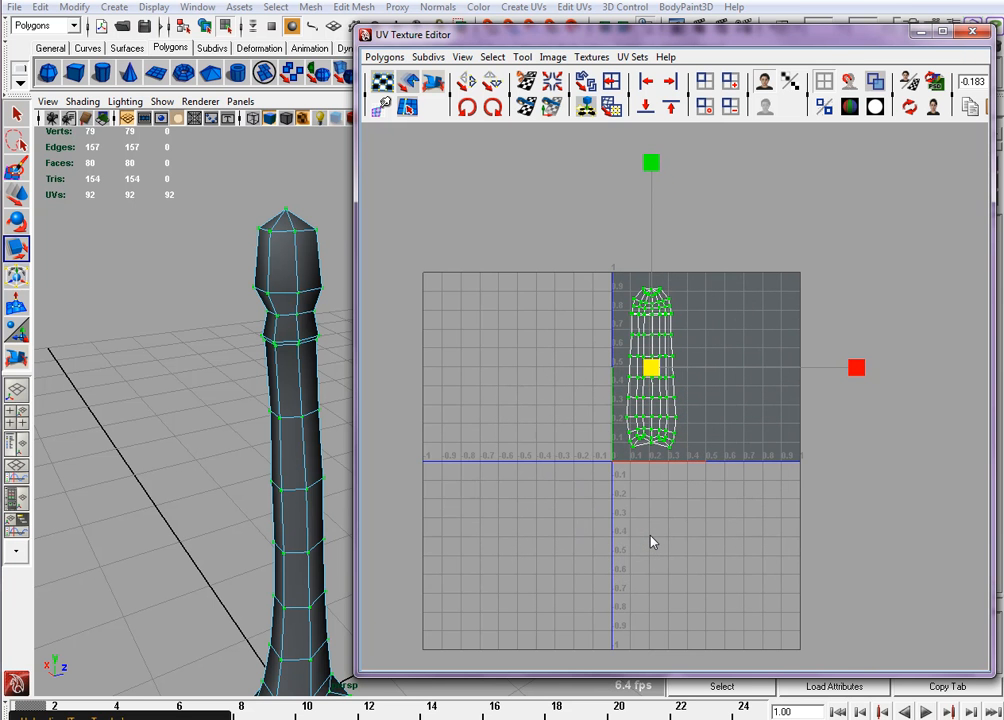
{"action": "scroll", "coordinate": [651, 542], "scroll_direction": "up", "scroll_amount": 2}
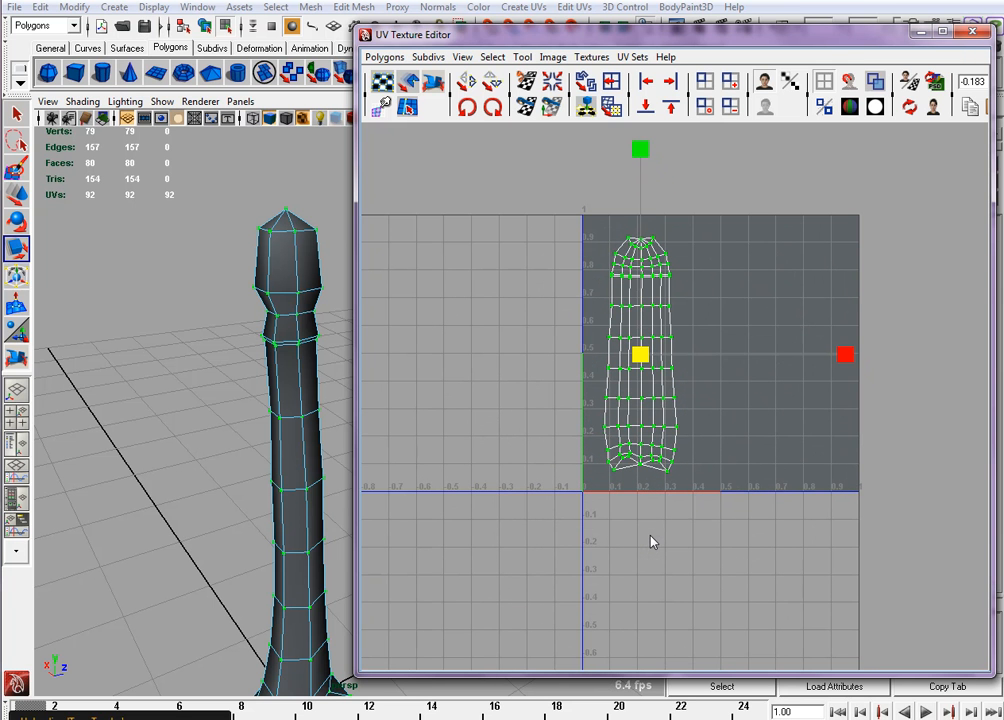
{"action": "left_click", "coordinate": [17, 193]}
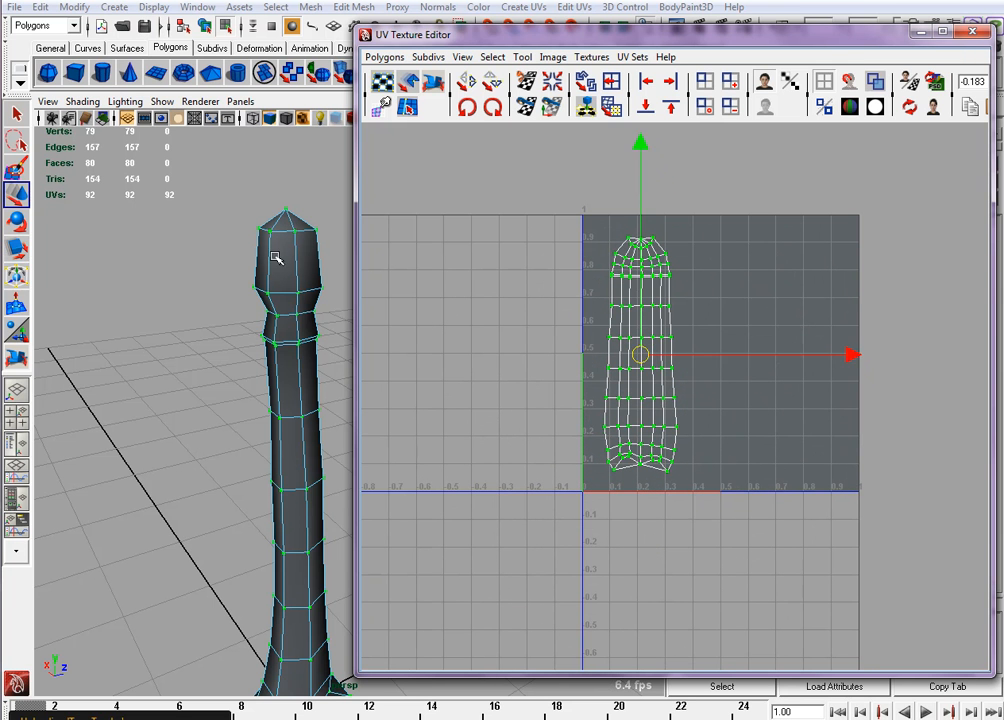
{"action": "left_click_drag", "start_coordinate": [640, 357], "coordinate": [621, 339]}
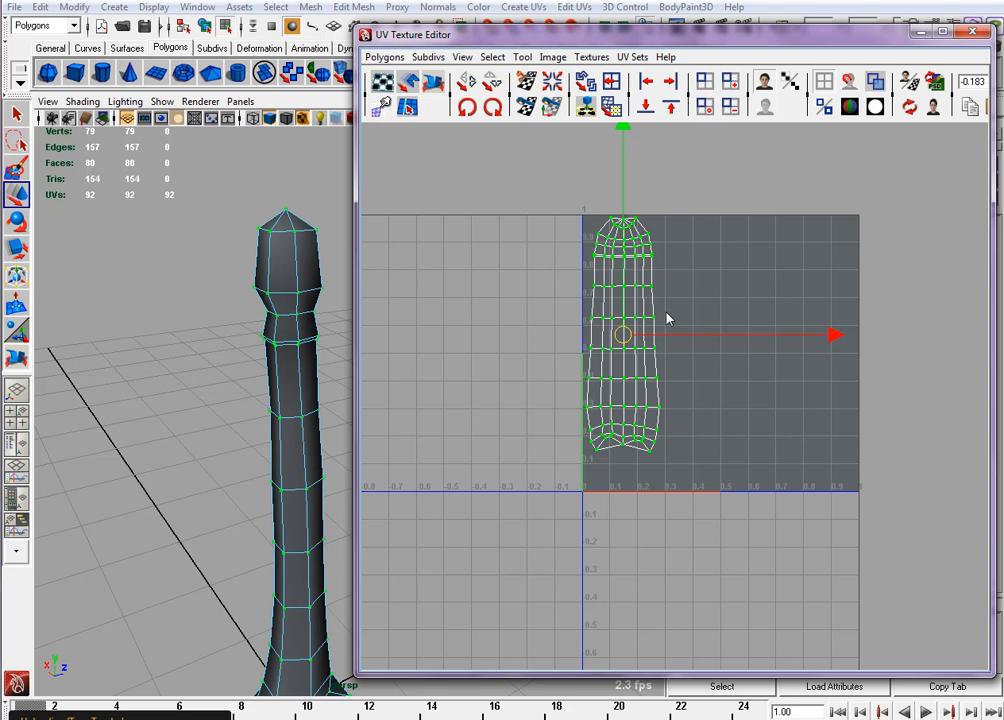
Step: Set up a UV Snapshot at 512 × 512 in PNG format with the Normal (0 to 1) UV range
{"action": "left_click", "coordinate": [384, 57]}
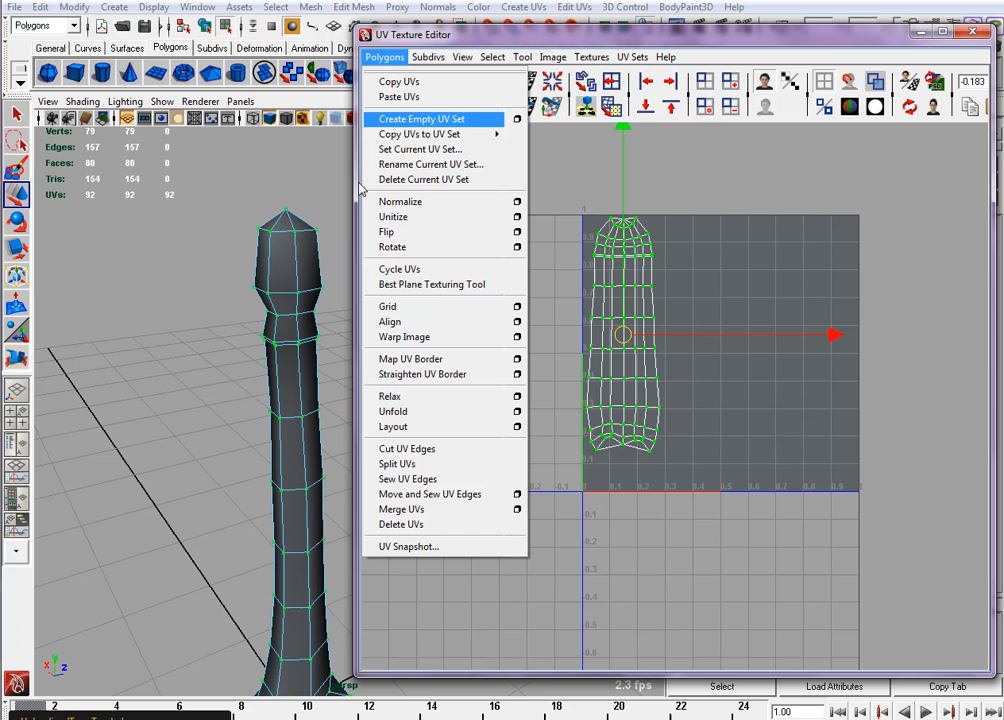
{"action": "left_click", "coordinate": [400, 549]}
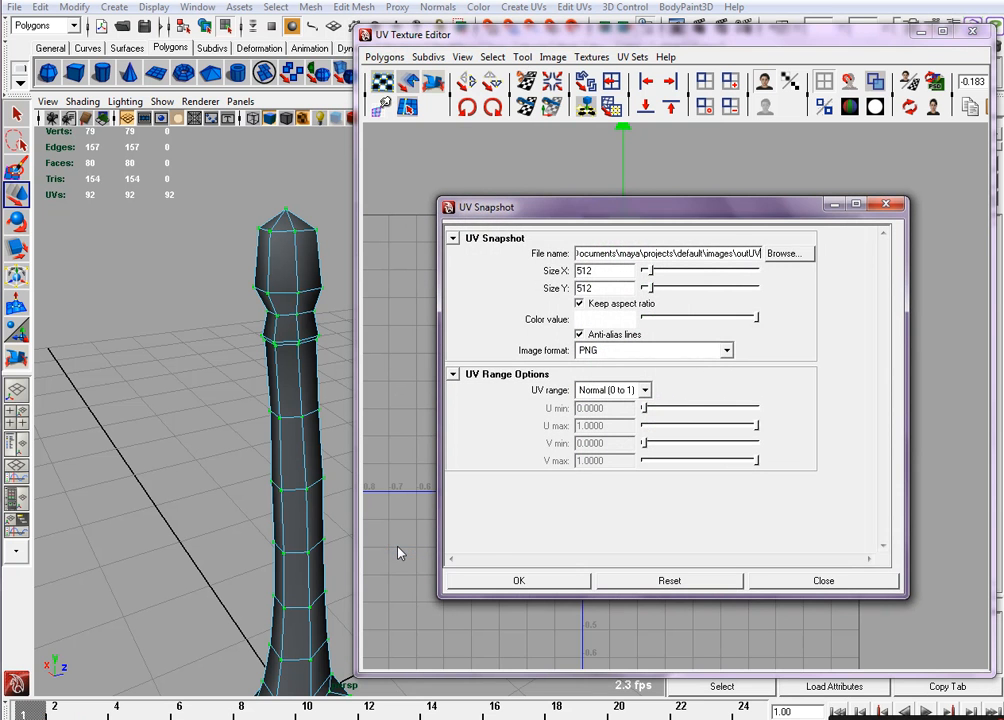
{"action": "left_click_drag", "start_coordinate": [606, 271], "coordinate": [544, 284]}
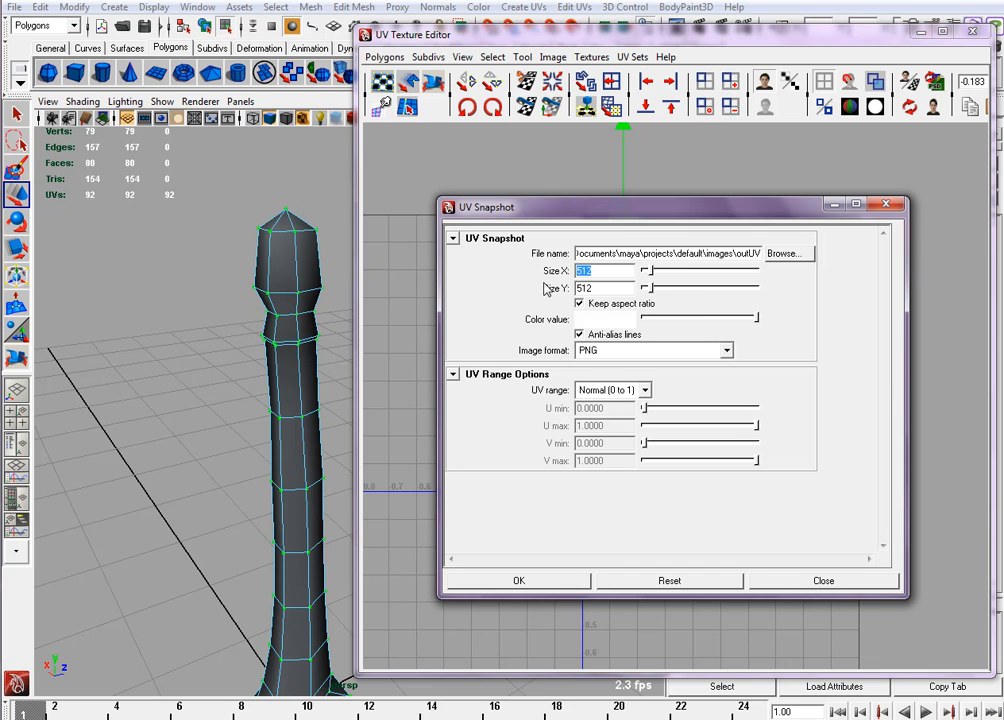
{"action": "left_click", "coordinate": [618, 350]}
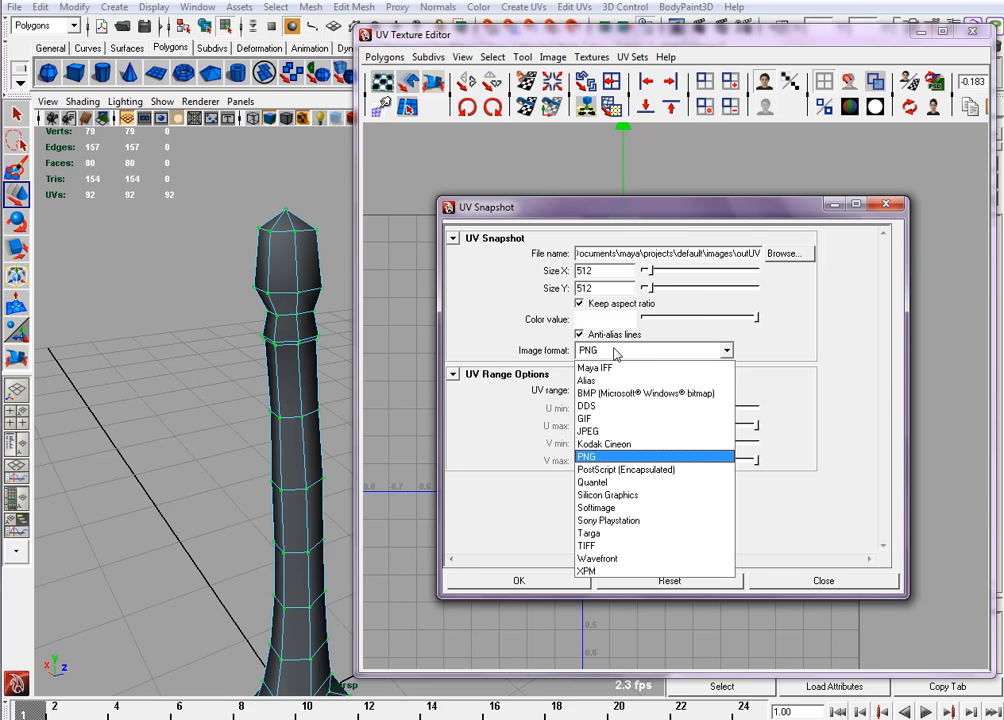
{"action": "left_click", "coordinate": [598, 457]}
{"action": "left_click", "coordinate": [598, 390]}
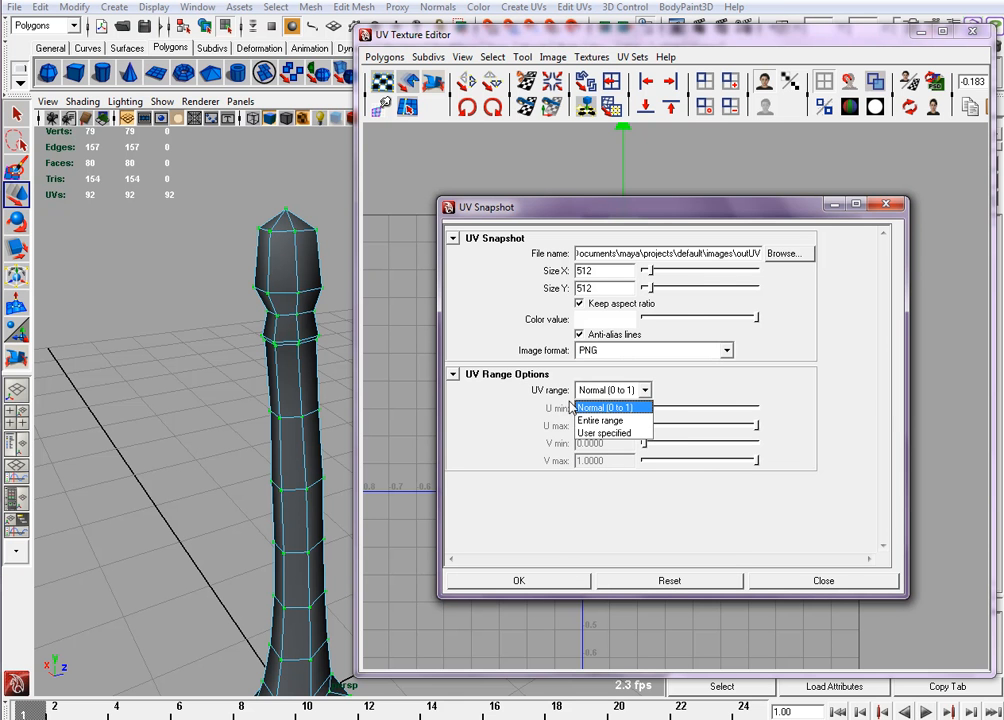
{"action": "left_click", "coordinate": [615, 406]}
Step: Set the UV snapshot's save location to the Desktop\ASU\Git312\W2 folder
{"action": "left_click", "coordinate": [800, 254]}
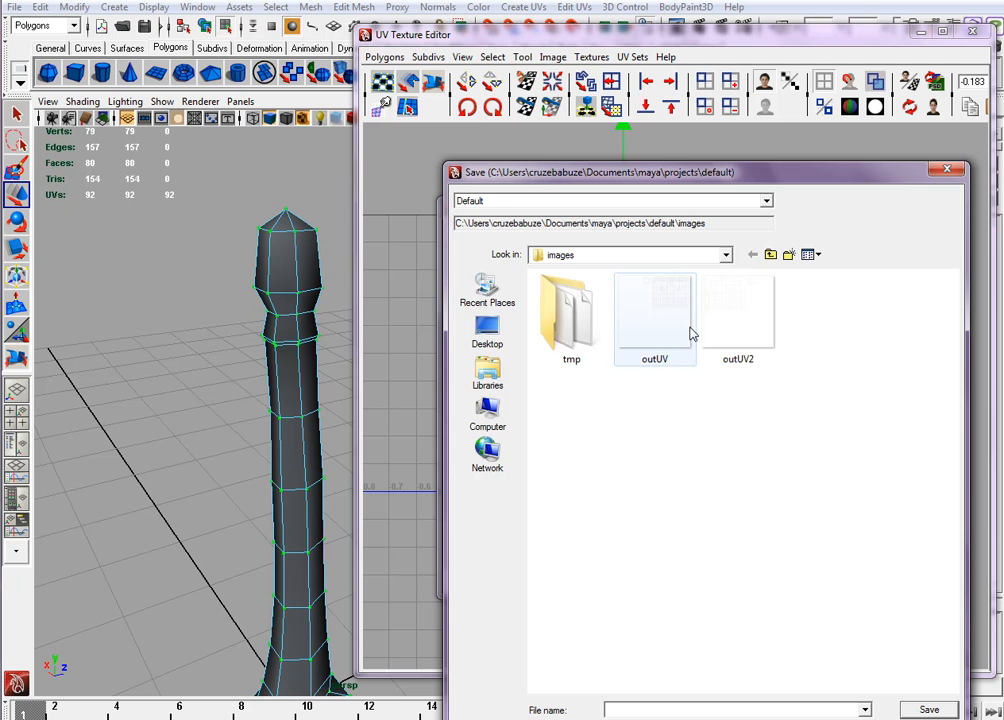
{"action": "left_click", "coordinate": [770, 255]}
{"action": "left_click", "coordinate": [770, 255]}
{"action": "left_click", "coordinate": [770, 255]}
{"action": "left_click", "coordinate": [770, 255]}
{"action": "left_click", "coordinate": [770, 255]}
{"action": "left_click", "coordinate": [771, 255]}
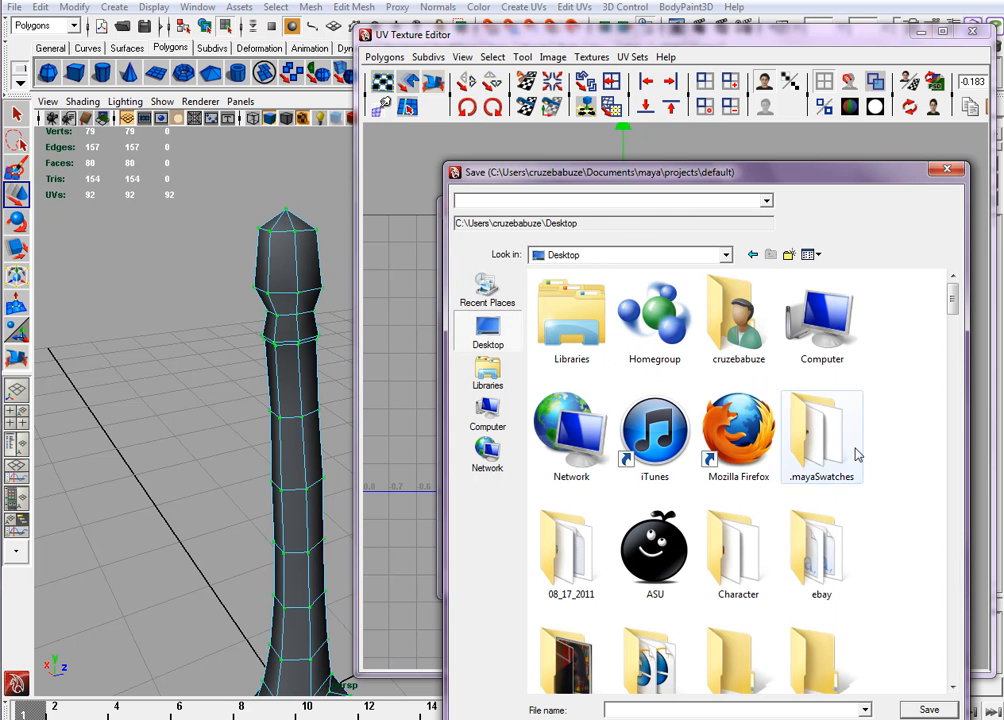
{"action": "mouse_move", "coordinate": [952, 296]}
{"action": "left_mouse_down"}
{"action": "mouse_move", "coordinate": [950, 331]}
{"action": "mouse_move", "coordinate": [950, 312]}
{"action": "left_mouse_up"}
{"action": "double_click", "coordinate": [663, 421]}
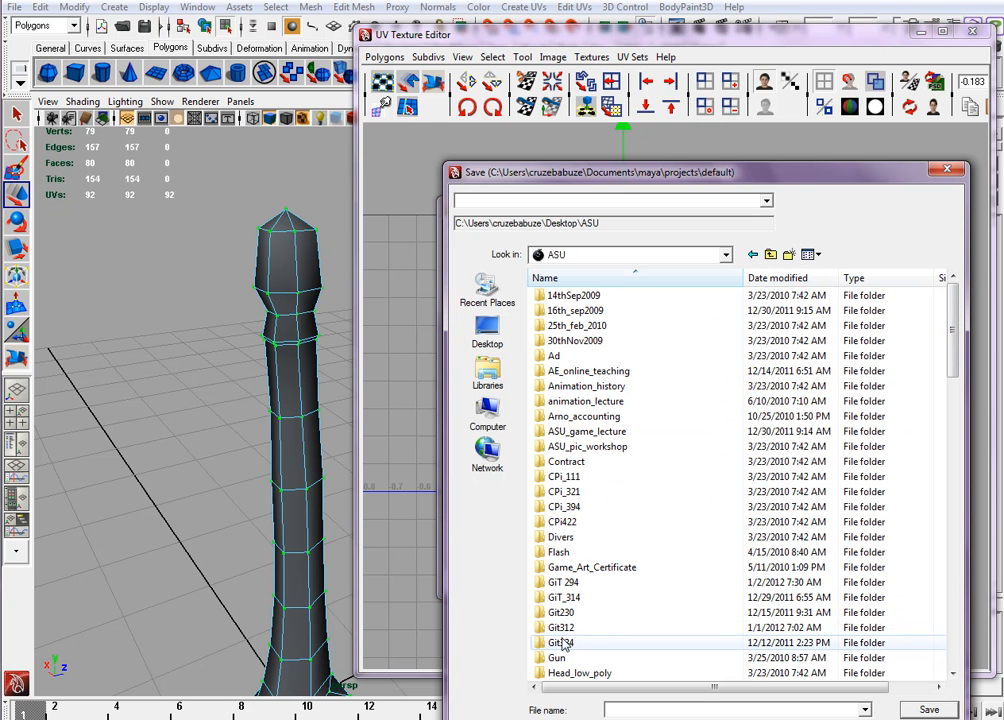
{"action": "double_click", "coordinate": [562, 628]}
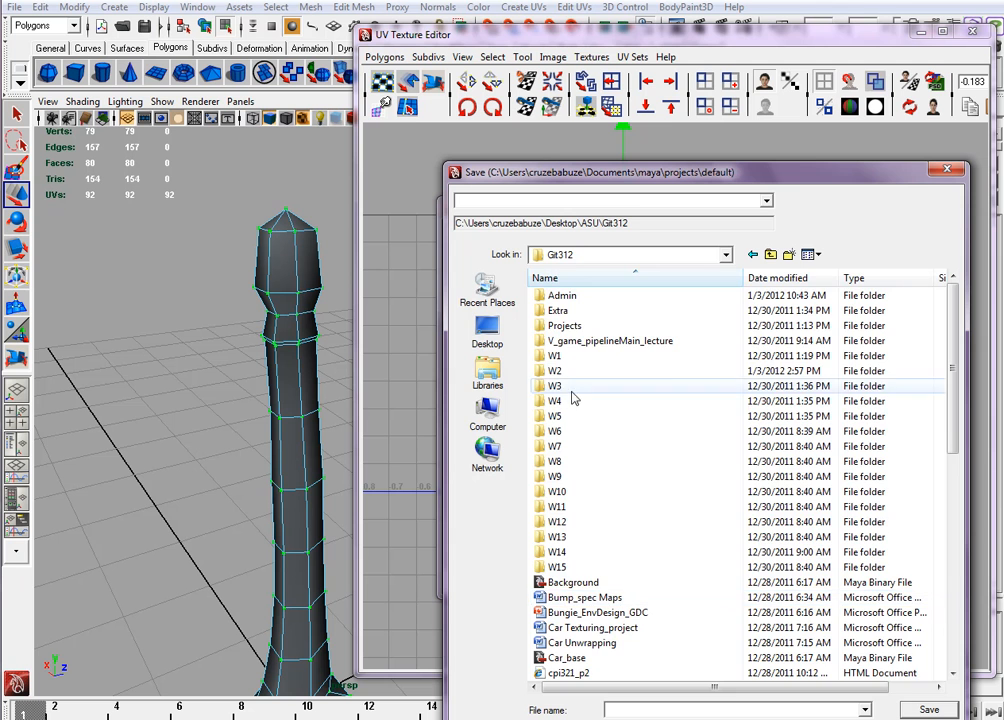
{"action": "double_click", "coordinate": [556, 371]}
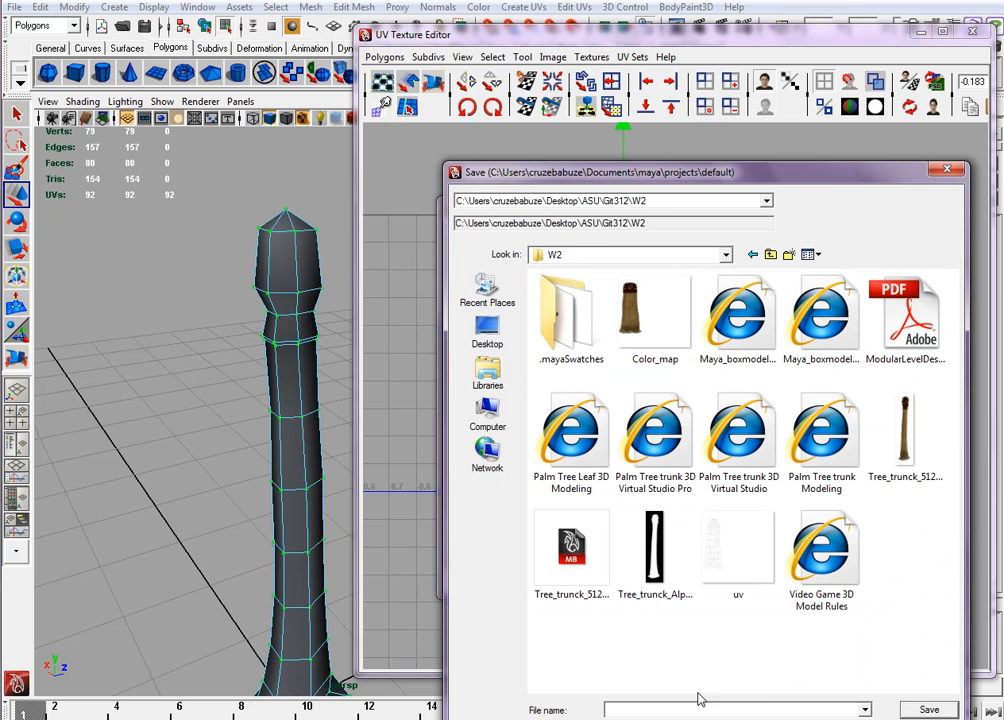
Step: Name the snapshot file uv1 and export it with the trunk selected in object mode
{"action": "left_click", "coordinate": [740, 512]}
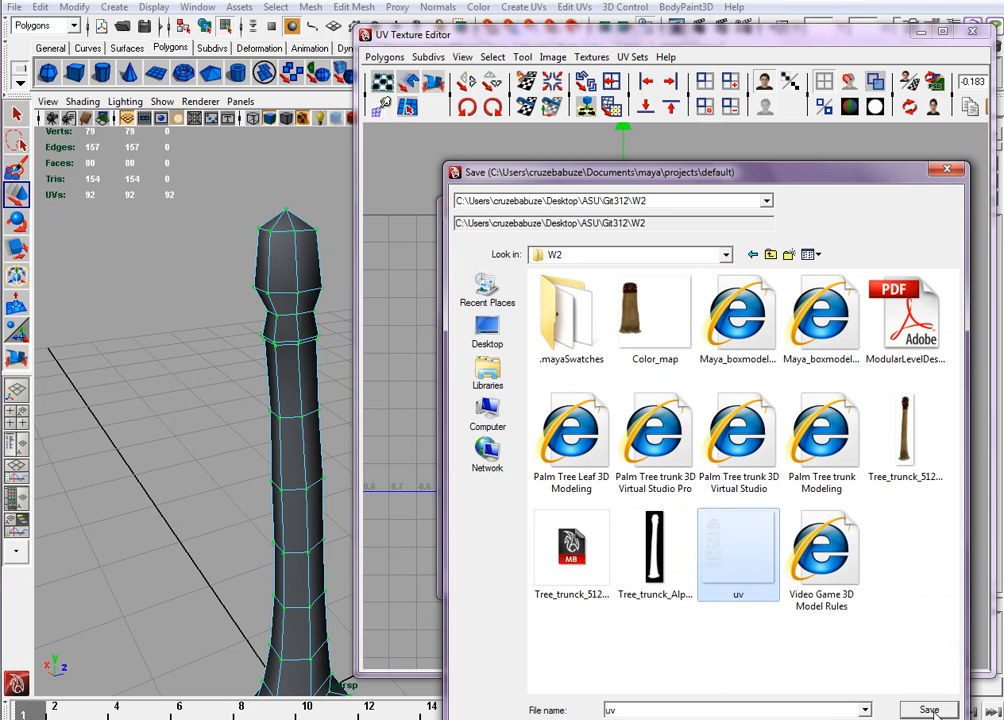
{"action": "left_click", "coordinate": [620, 710]}
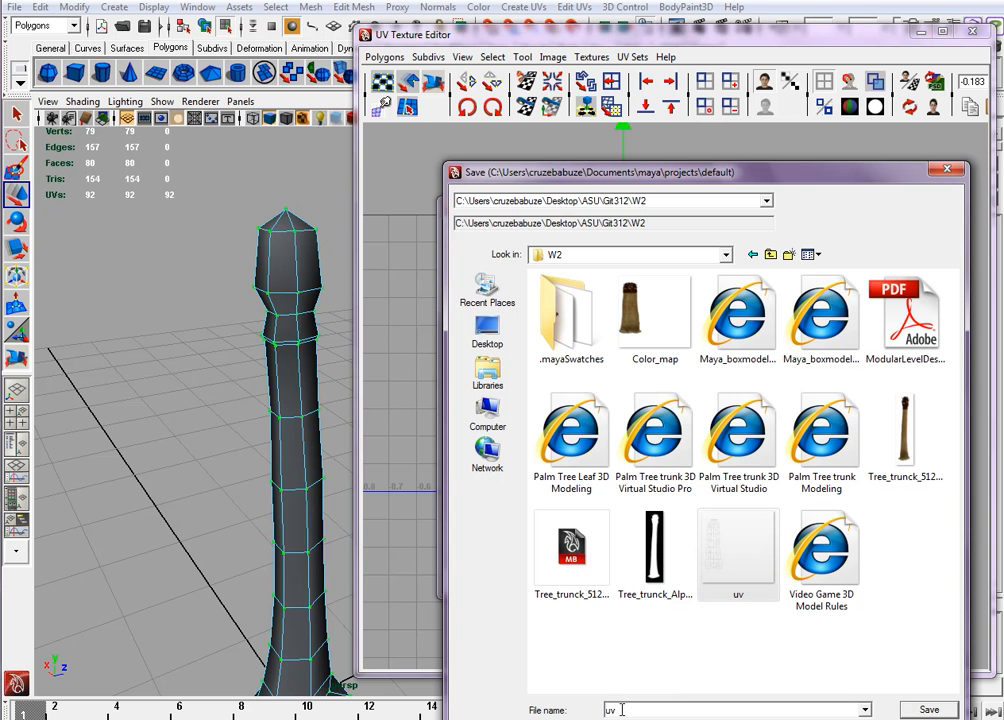
{"action": "left_click", "coordinate": [922, 710]}
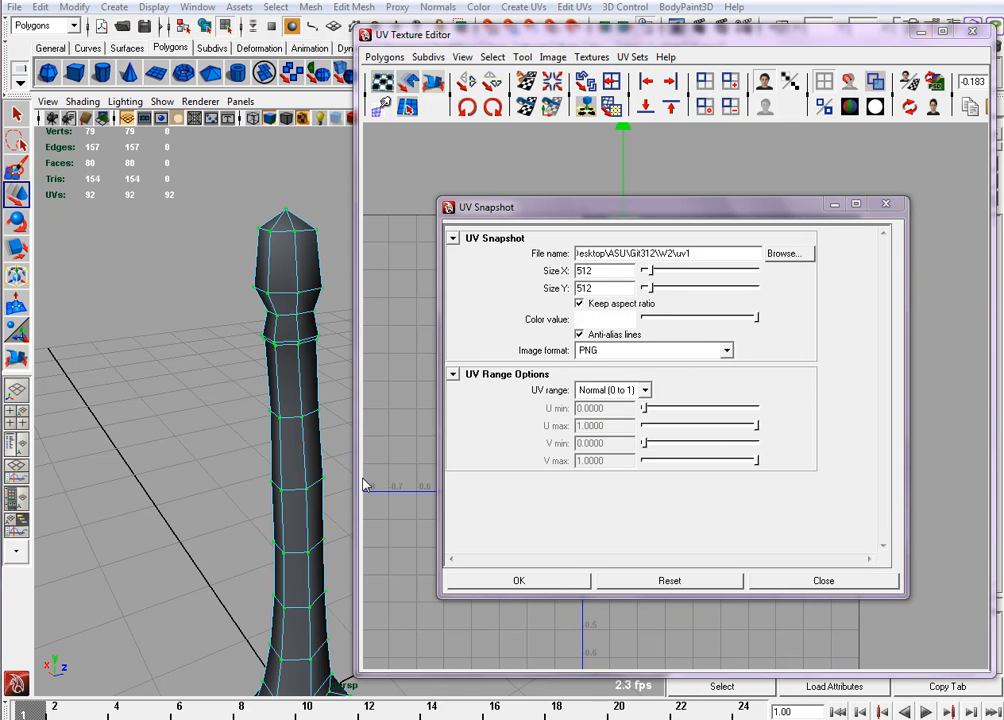
{"action": "right_click_drag", "start_coordinate": [297, 447], "coordinate": [329, 428]}
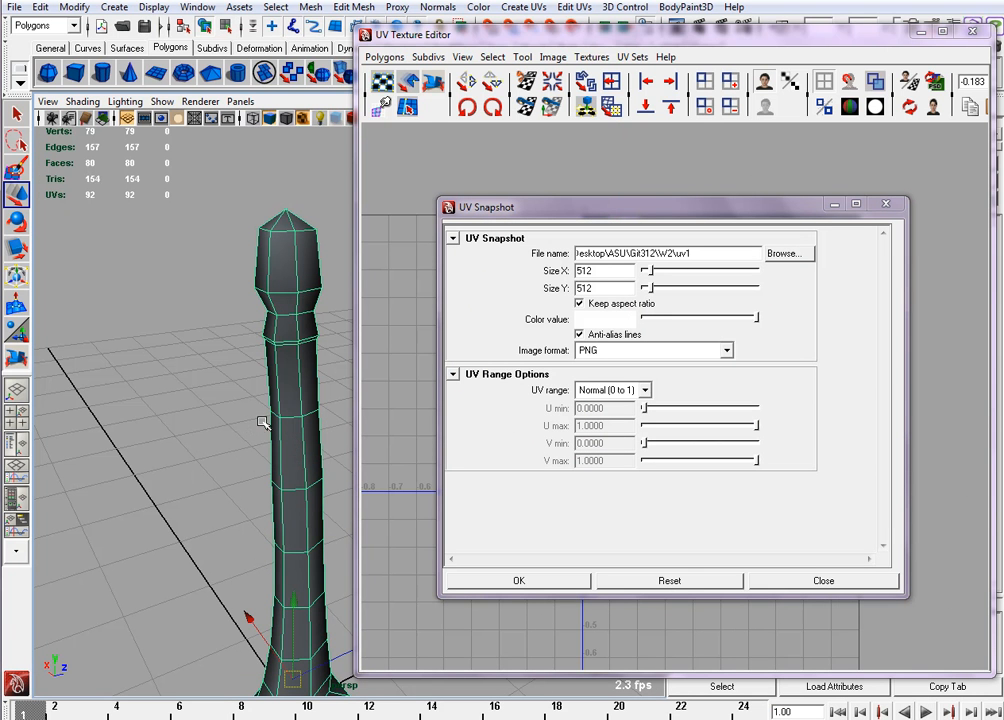
{"action": "left_click", "coordinate": [520, 581]}
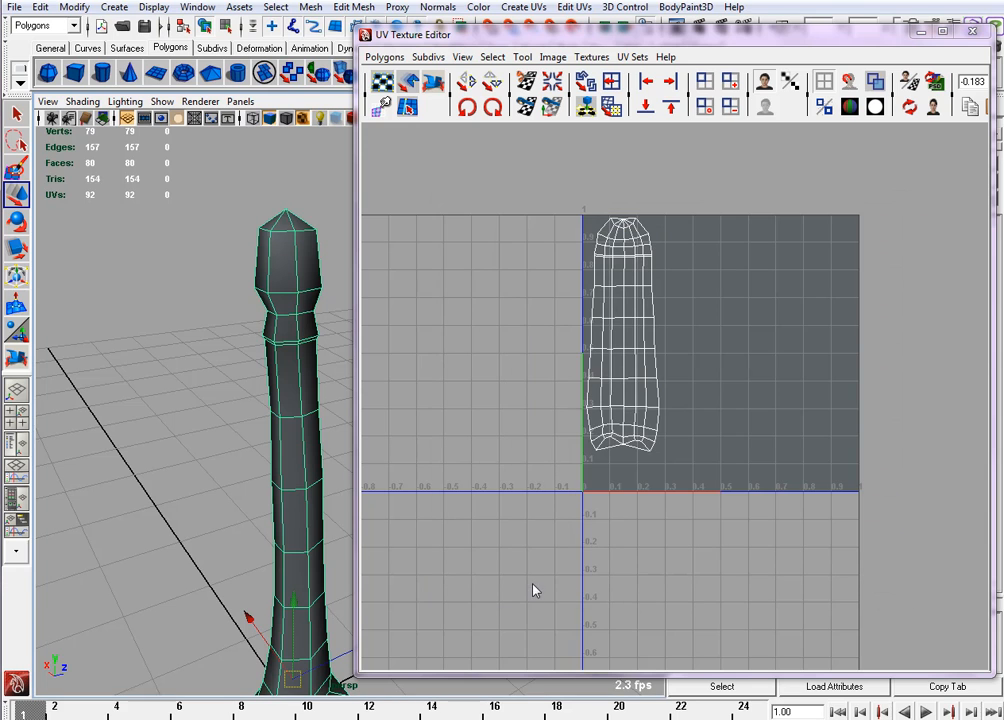
Step: Switch to Photoshop and open the uv1 image from the W2 folder
{"action": "key", "text": "super+d"}
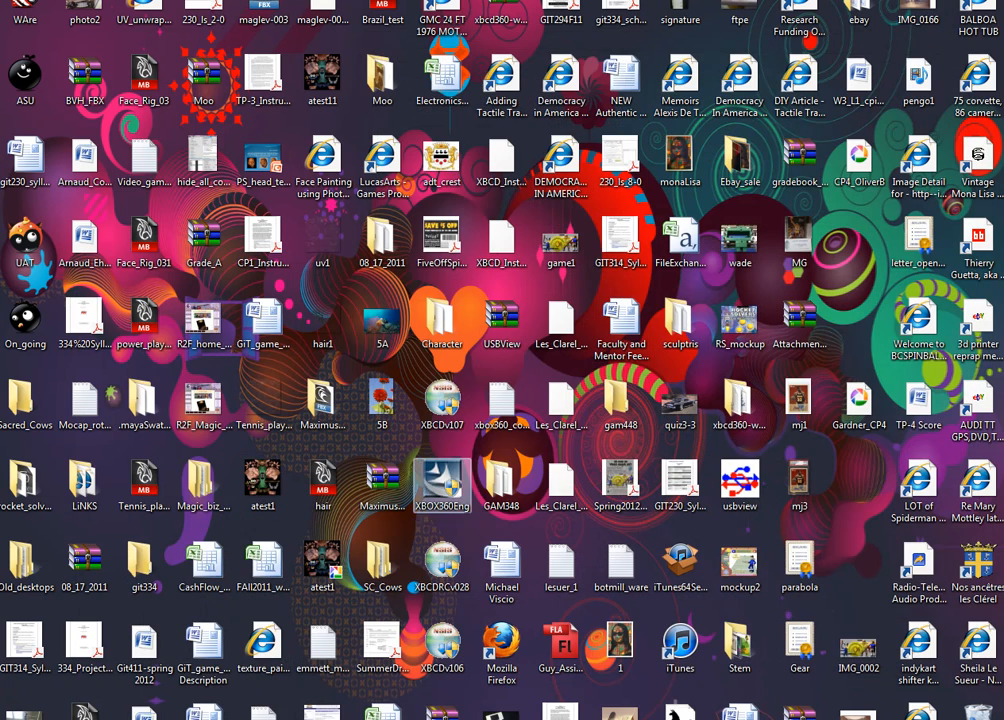
{"action": "key", "text": "alt+Tab"}
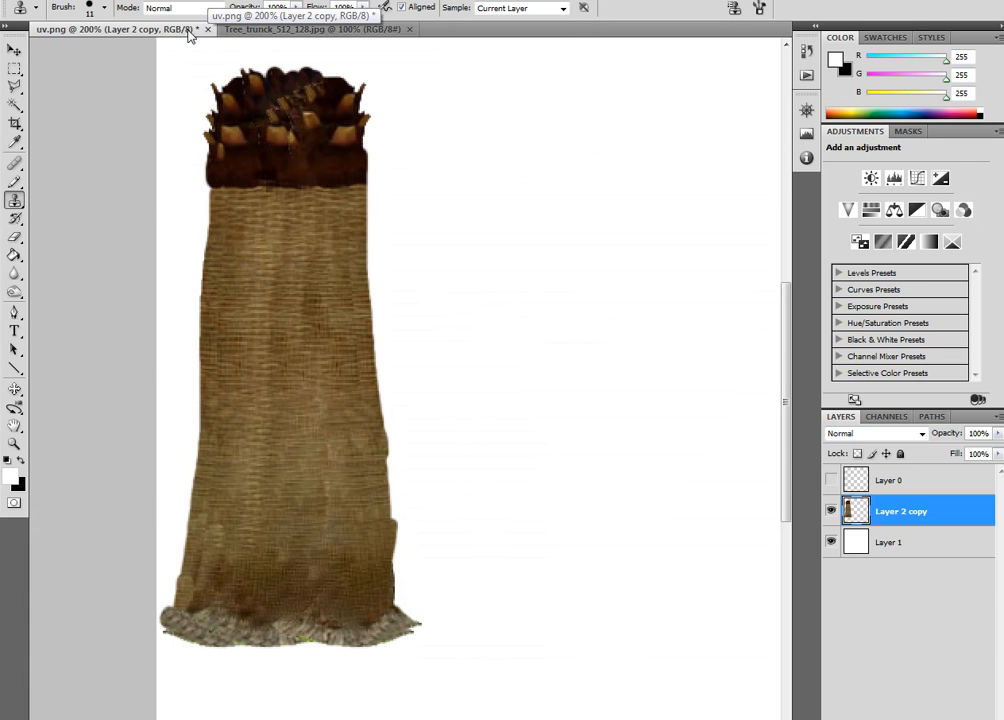
{"action": "left_click", "coordinate": [261, 30]}
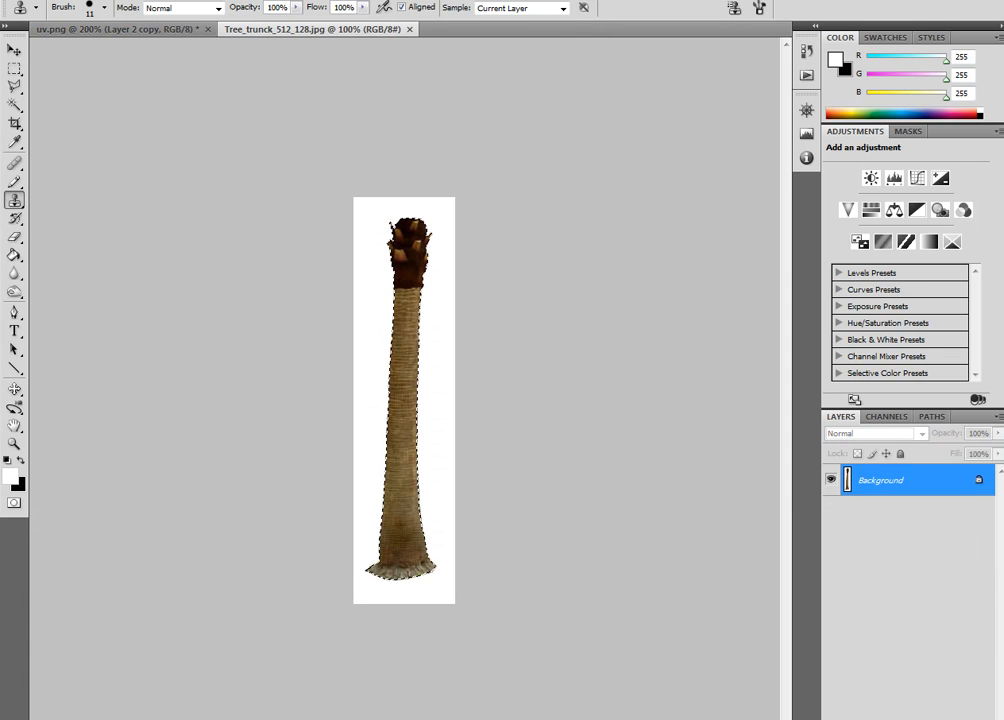
{"action": "left_click", "coordinate": [20, 0]}
{"action": "left_click", "coordinate": [34, 17]}
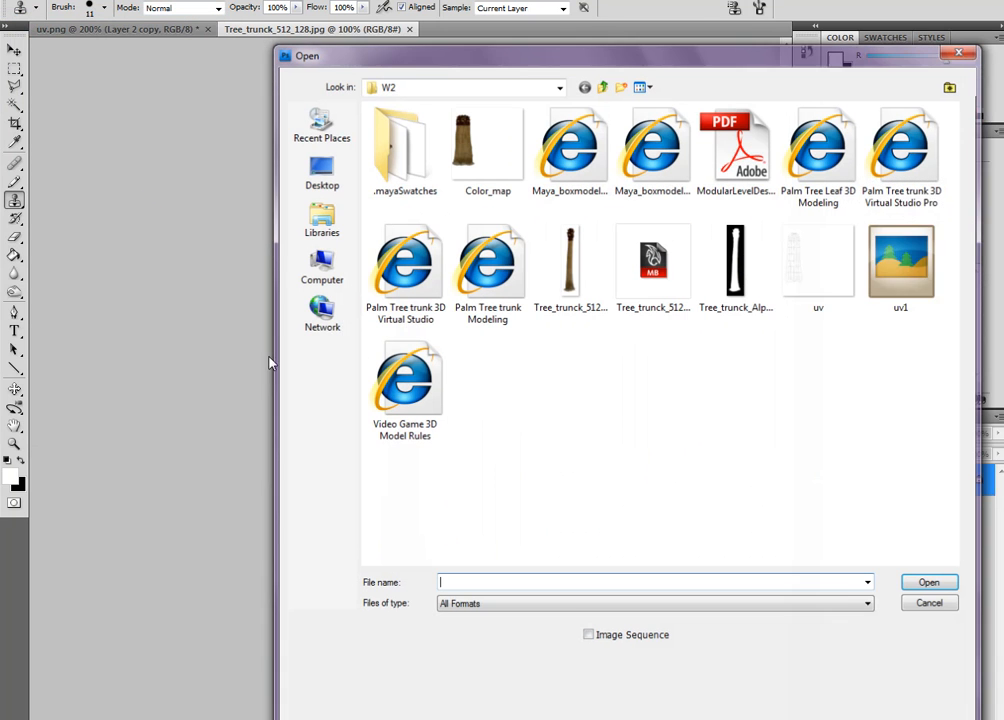
{"action": "left_click", "coordinate": [902, 262]}
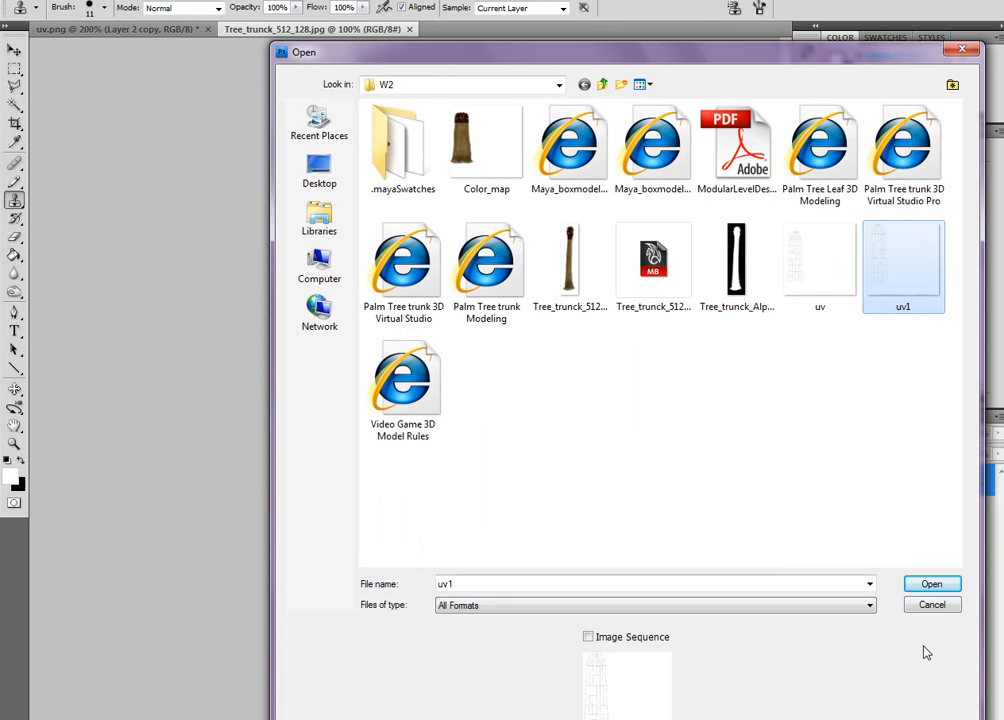
{"action": "left_click", "coordinate": [933, 588]}
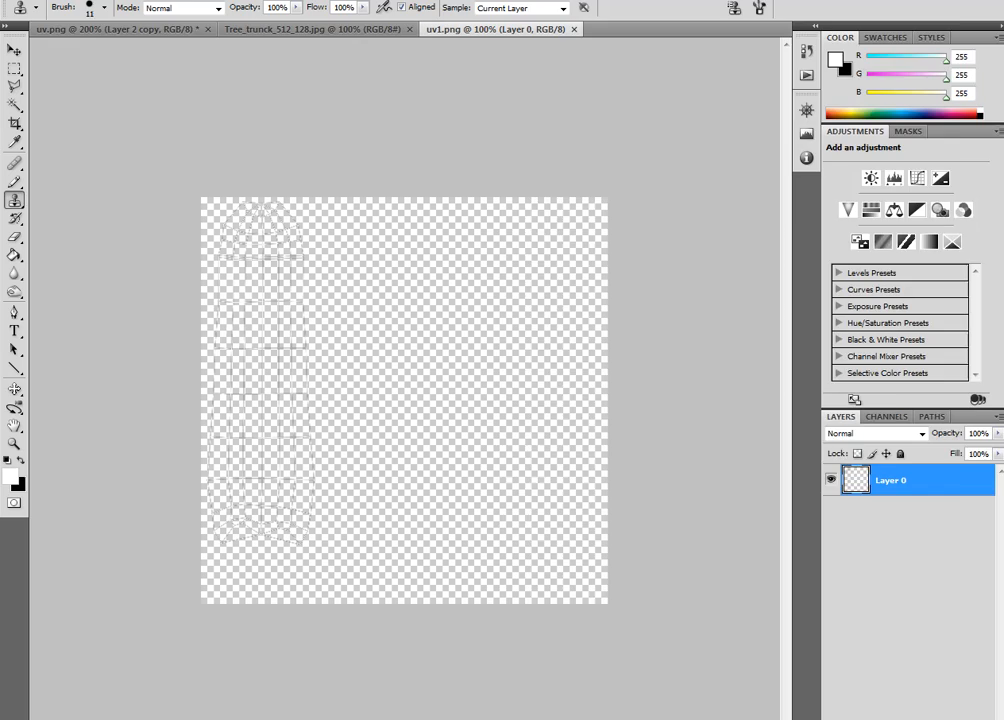
Step: Resize and reposition the Photoshop window so its menu bar and layer controls fit within the screen
{"action": "key", "text": "super+Down"}
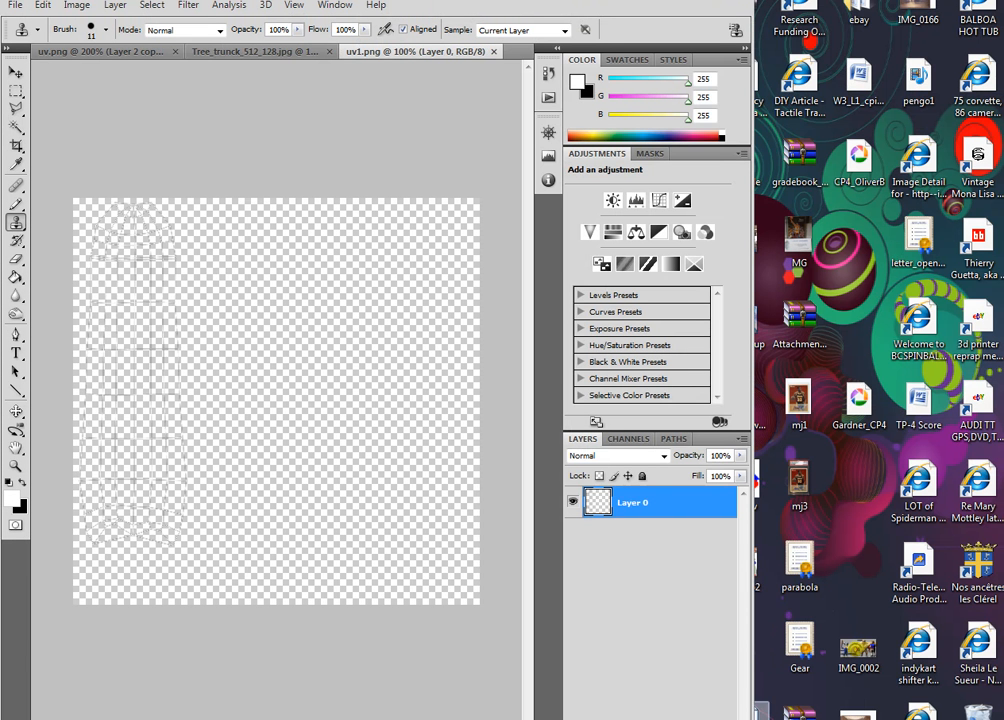
{"action": "left_click_drag", "start_coordinate": [751, 719], "coordinate": [1000, 715]}
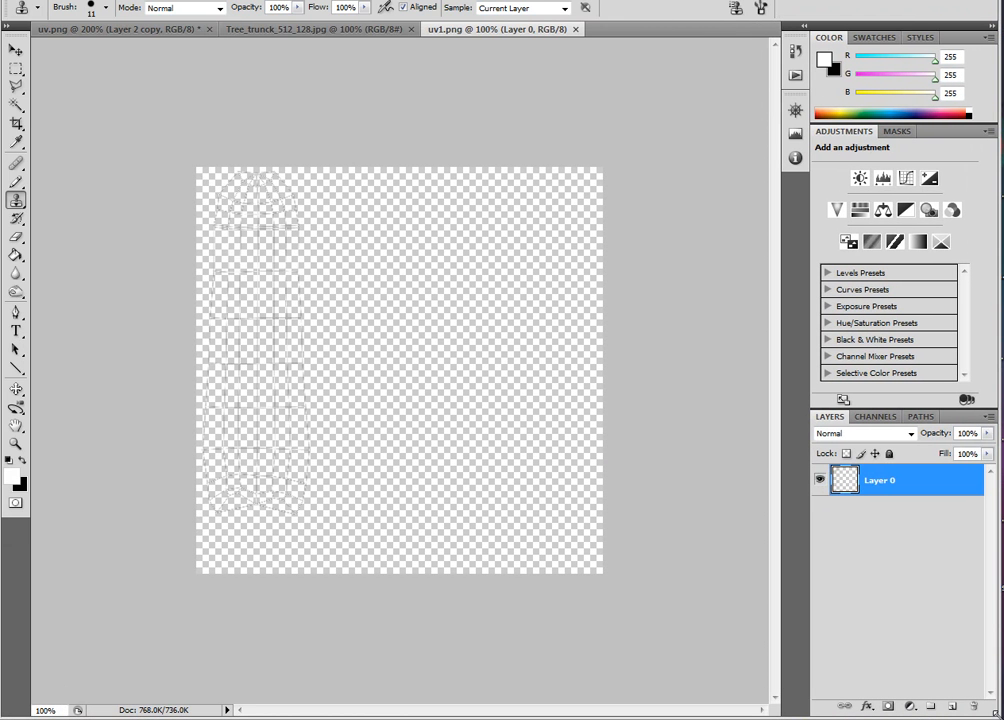
{"action": "mouse_move", "coordinate": [741, 0]}
{"action": "left_mouse_down"}
{"action": "mouse_move", "coordinate": [743, 21]}
{"action": "mouse_move", "coordinate": [750, 6]}
{"action": "left_mouse_up"}
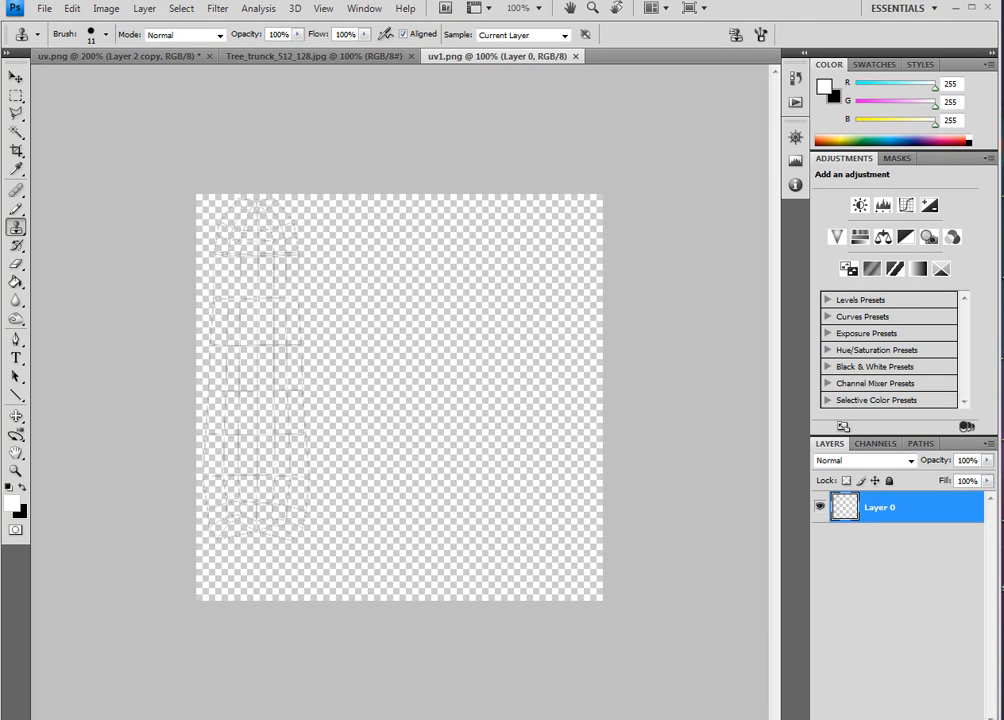
{"action": "mouse_move", "coordinate": [1000, 719]}
{"action": "left_mouse_down"}
{"action": "mouse_move", "coordinate": [616, 581]}
{"action": "mouse_move", "coordinate": [880, 687]}
{"action": "mouse_move", "coordinate": [1003, 712]}
{"action": "left_mouse_up"}
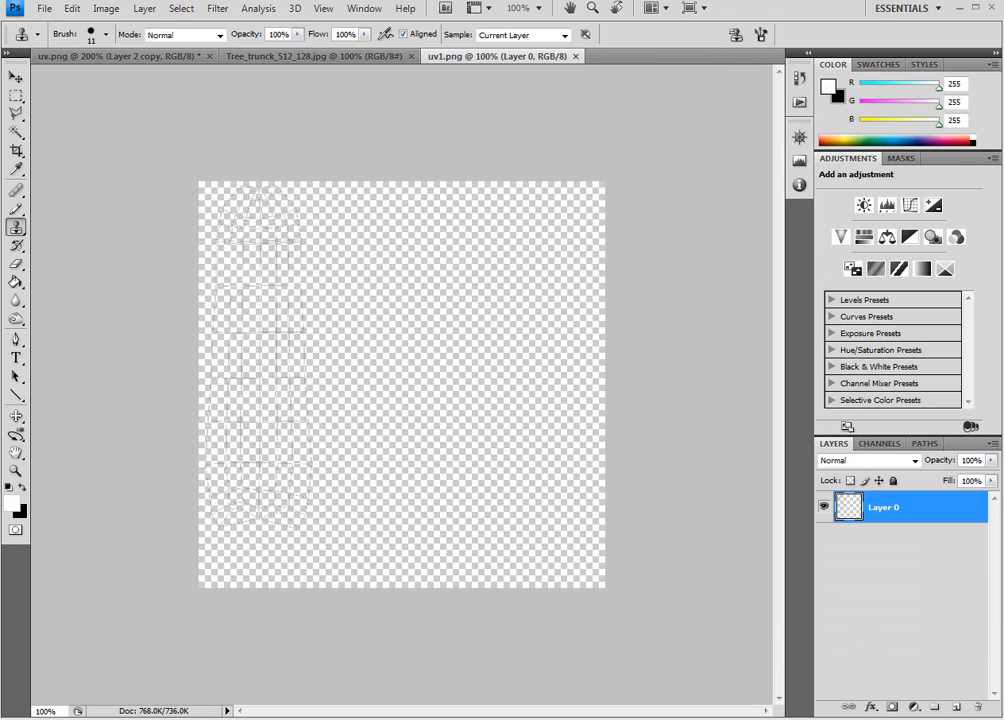
Step: Add a new layer beneath the UV wireframe layer and fill it with mid-grey, RGB 138, 138, 138
{"action": "left_click", "coordinate": [955, 707]}
{"action": "left_click_drag", "start_coordinate": [880, 517], "coordinate": [862, 560]}
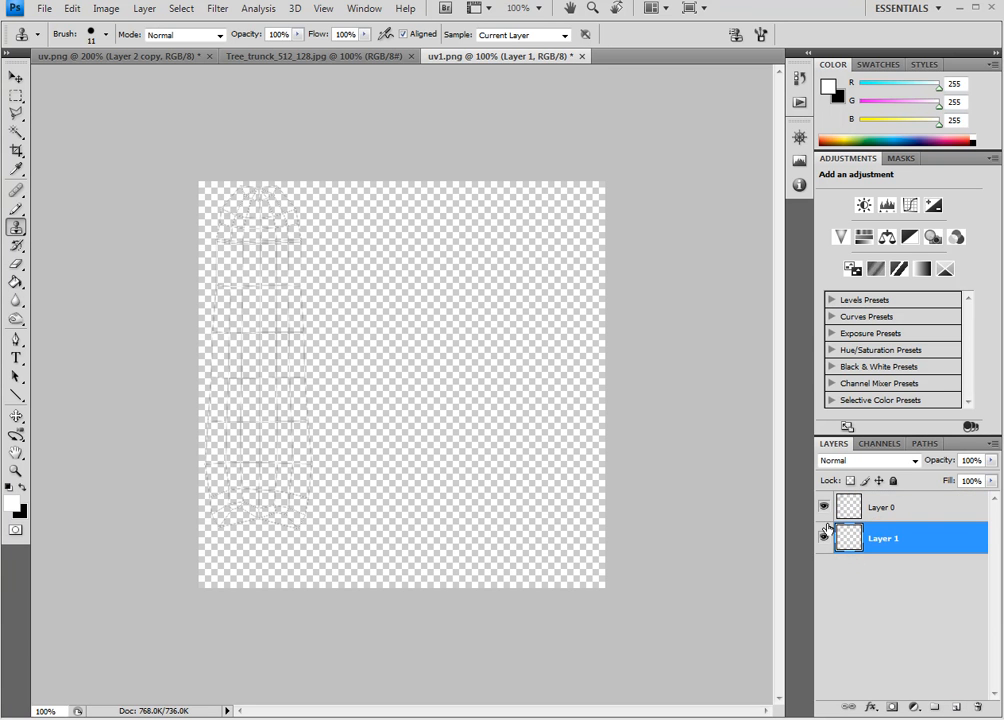
{"action": "left_click", "coordinate": [14, 506]}
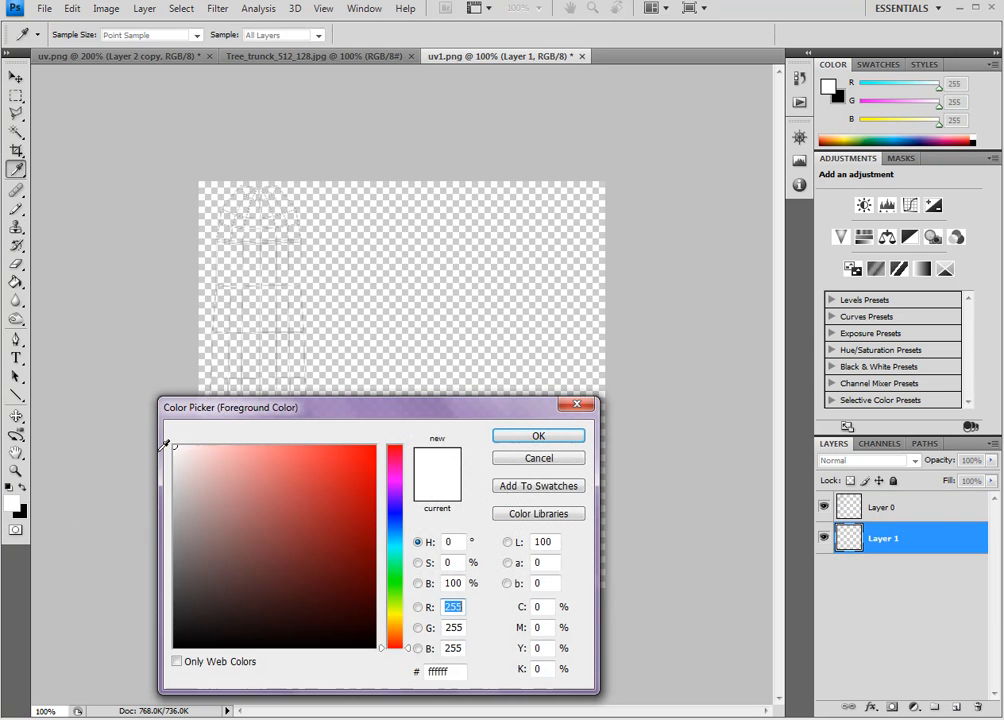
{"action": "left_click", "coordinate": [174, 538]}
{"action": "left_click", "coordinate": [538, 437]}
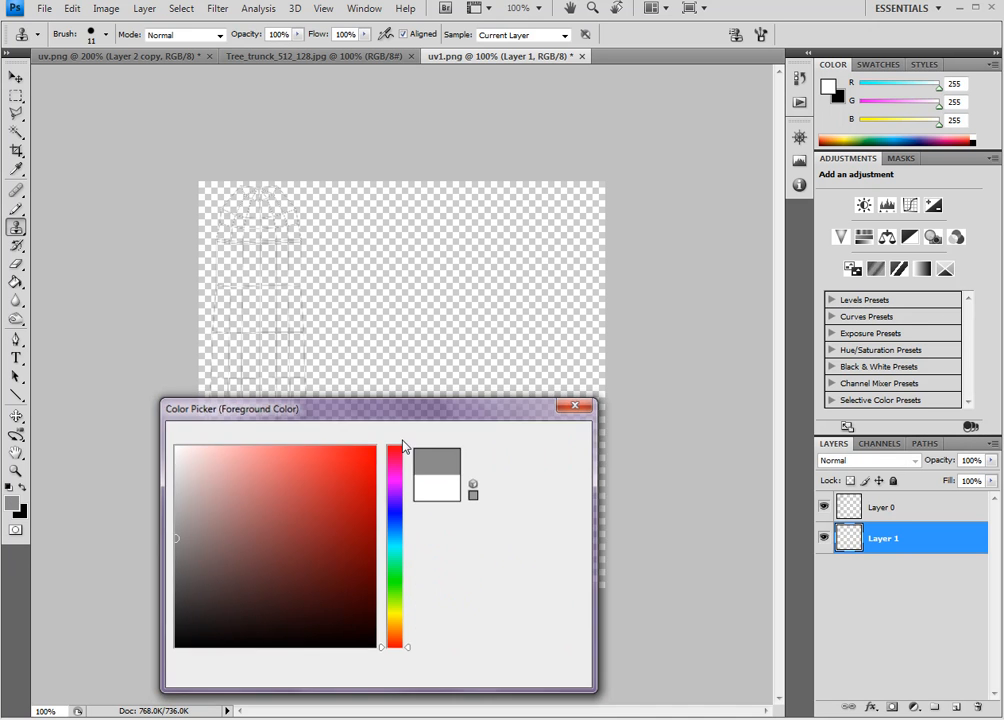
{"action": "left_click", "coordinate": [16, 283]}
{"action": "left_click", "coordinate": [493, 336]}
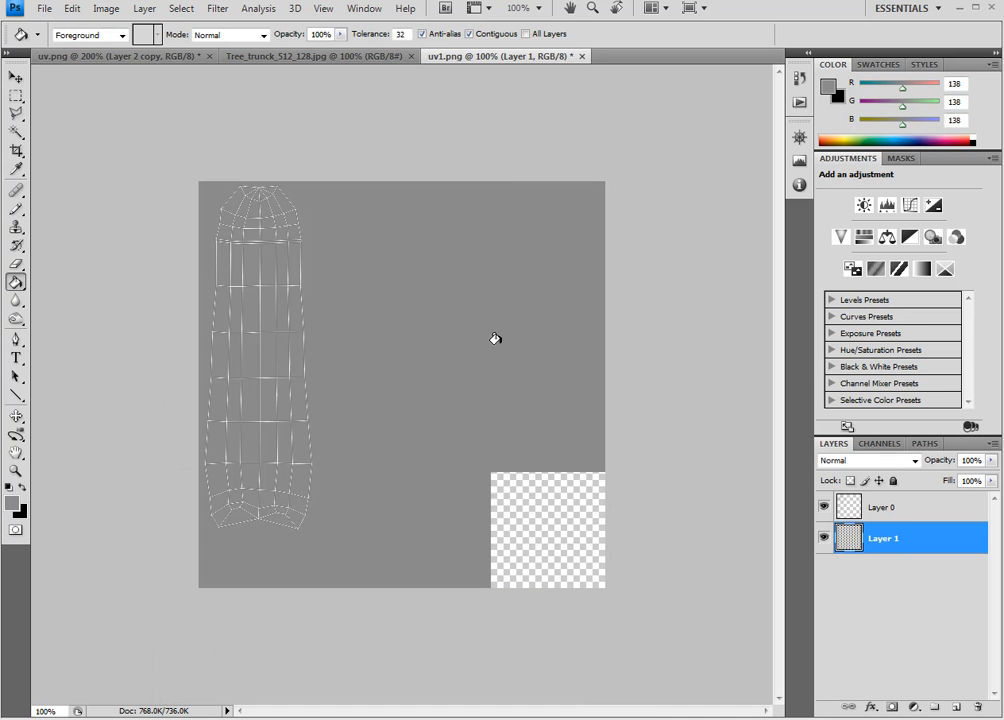
Step: Copy the selected trunk from Tree_trunck_512_128.jpg and paste it above the UV wireframe layer in uv1.png
{"action": "left_click", "coordinate": [880, 508]}
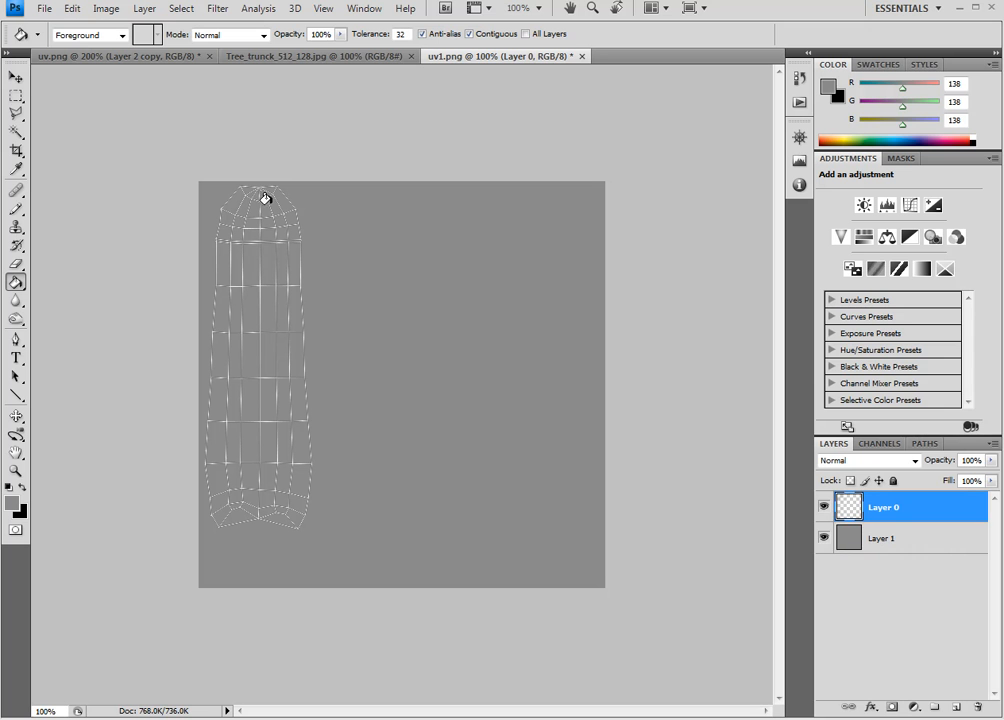
{"action": "left_click", "coordinate": [245, 58]}
{"action": "key", "text": "v"}
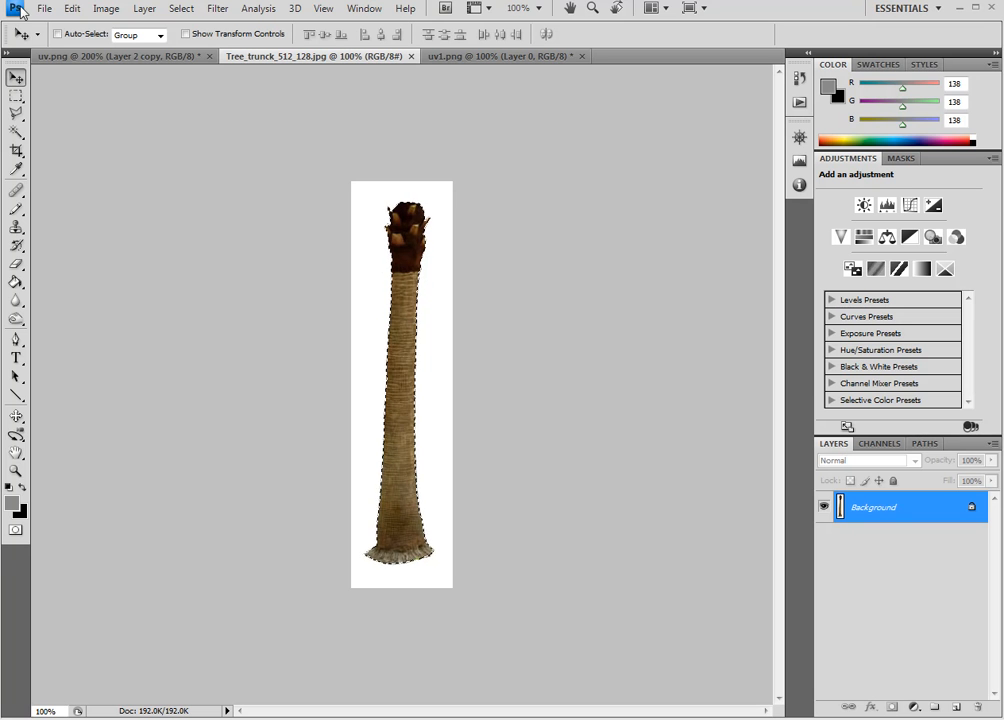
{"action": "left_click", "coordinate": [70, 10]}
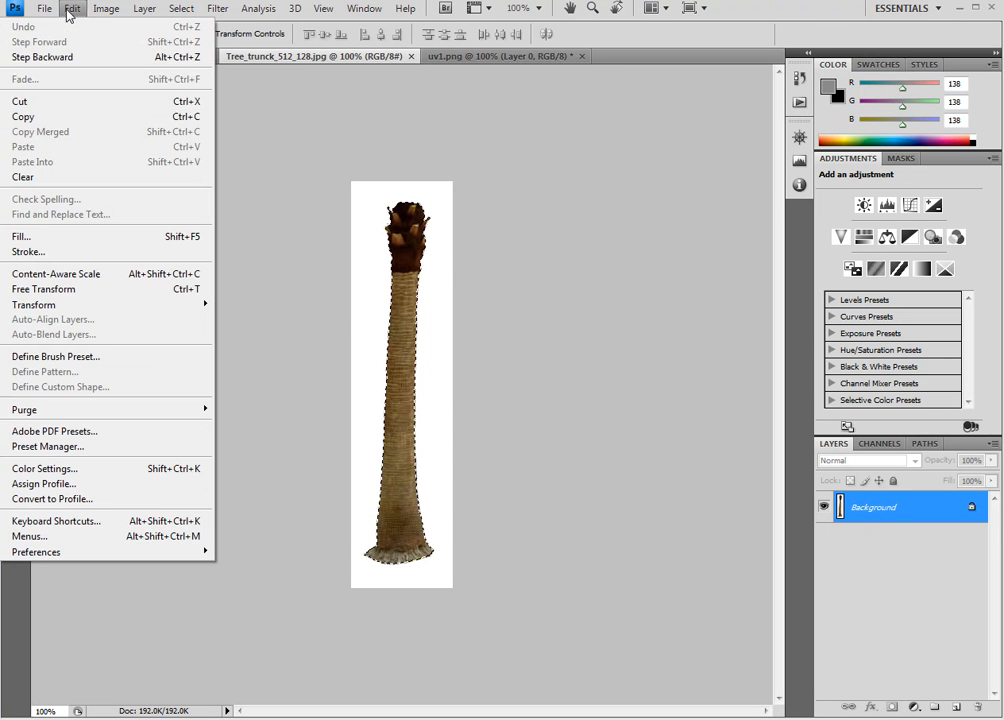
{"action": "left_click", "coordinate": [61, 116]}
{"action": "left_click", "coordinate": [458, 57]}
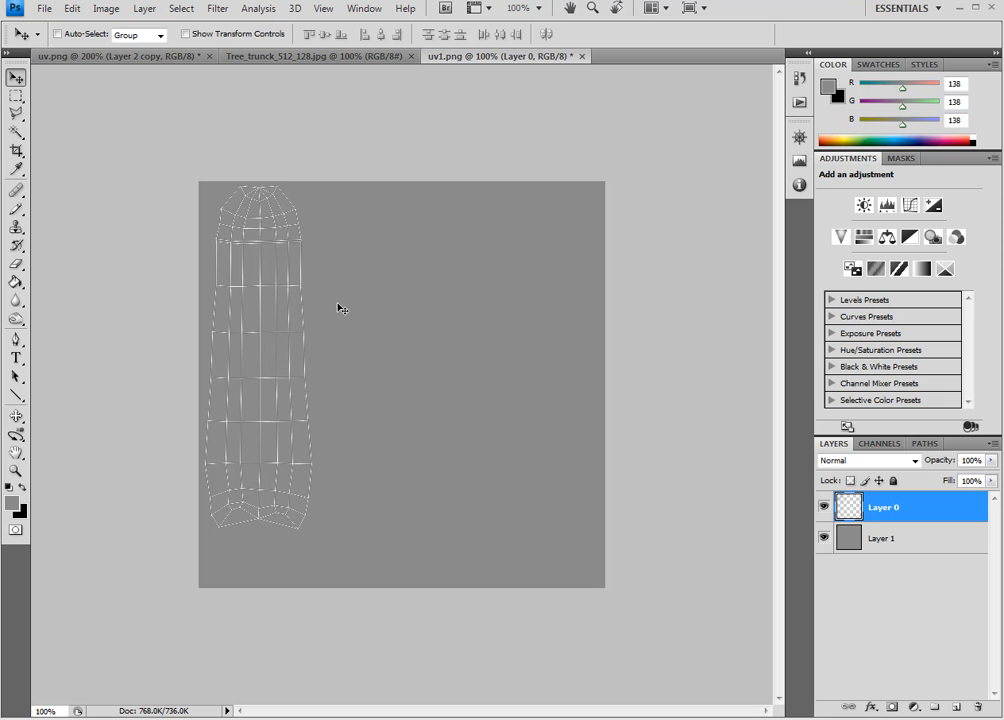
{"action": "key", "text": "ctrl+v"}
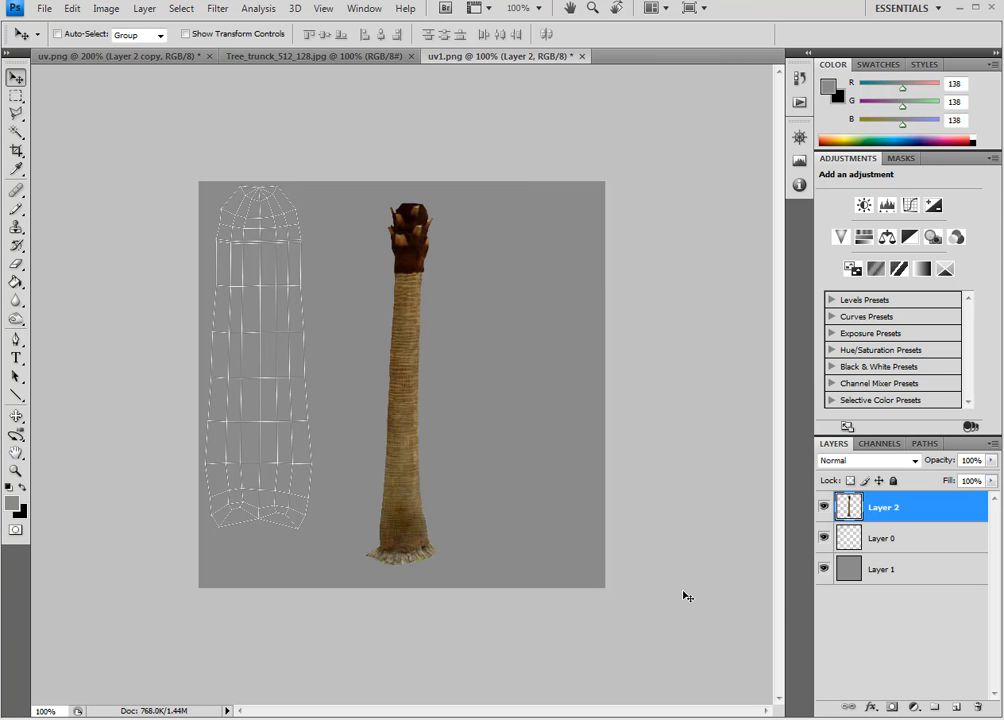
Step: Move the pasted trunk over the UV layout and scale it proportionally to about 97.6% to match the layout's height
{"action": "left_click_drag", "start_coordinate": [406, 472], "coordinate": [228, 446]}
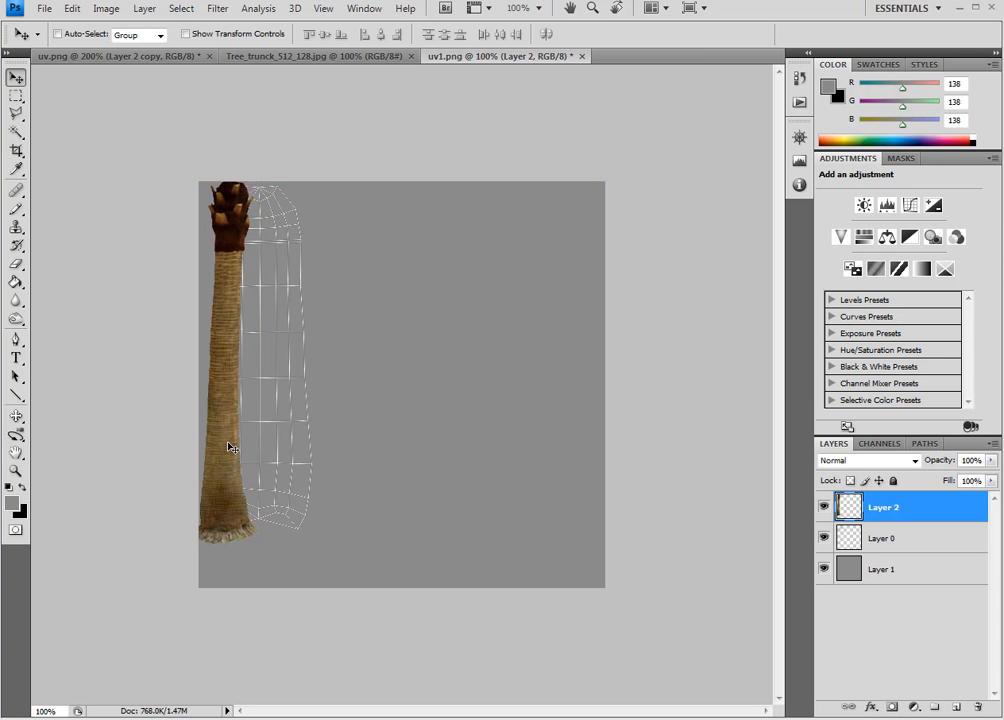
{"action": "left_click", "coordinate": [72, 8]}
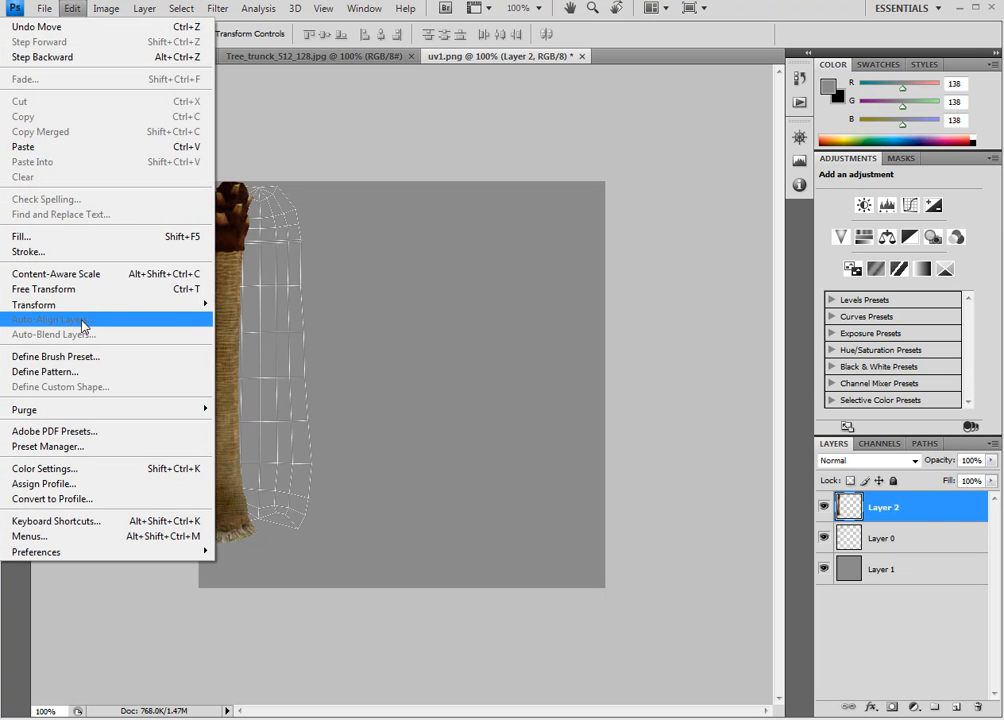
{"action": "mouse_move", "coordinate": [86, 313]}
{"action": "left_click", "coordinate": [235, 325]}
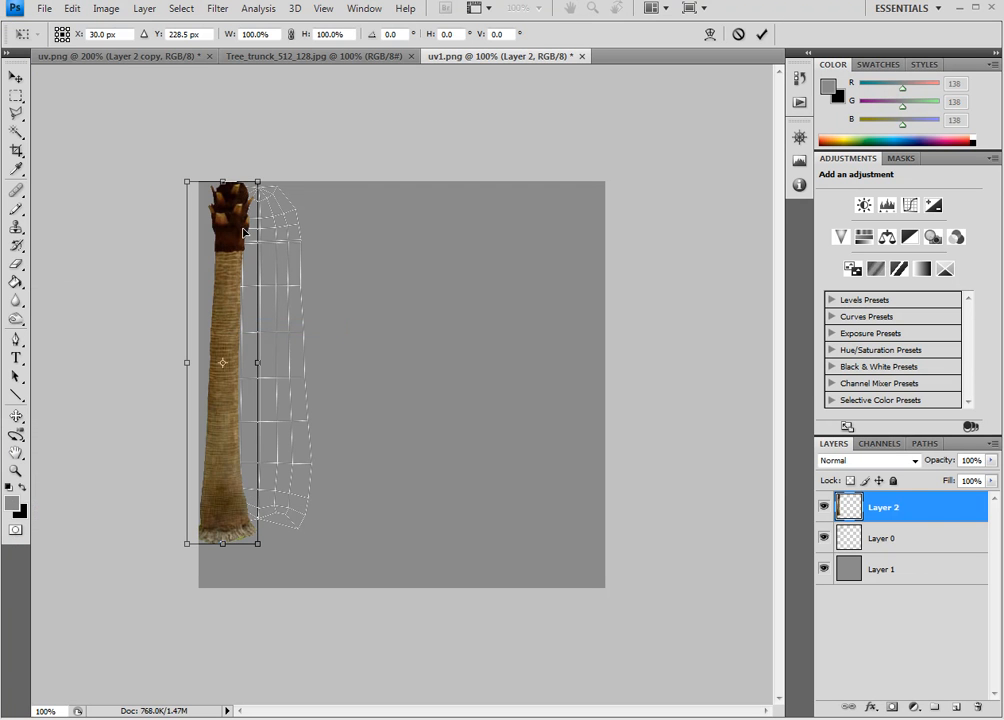
{"action": "left_click_drag", "start_coordinate": [209, 434], "coordinate": [268, 409]}
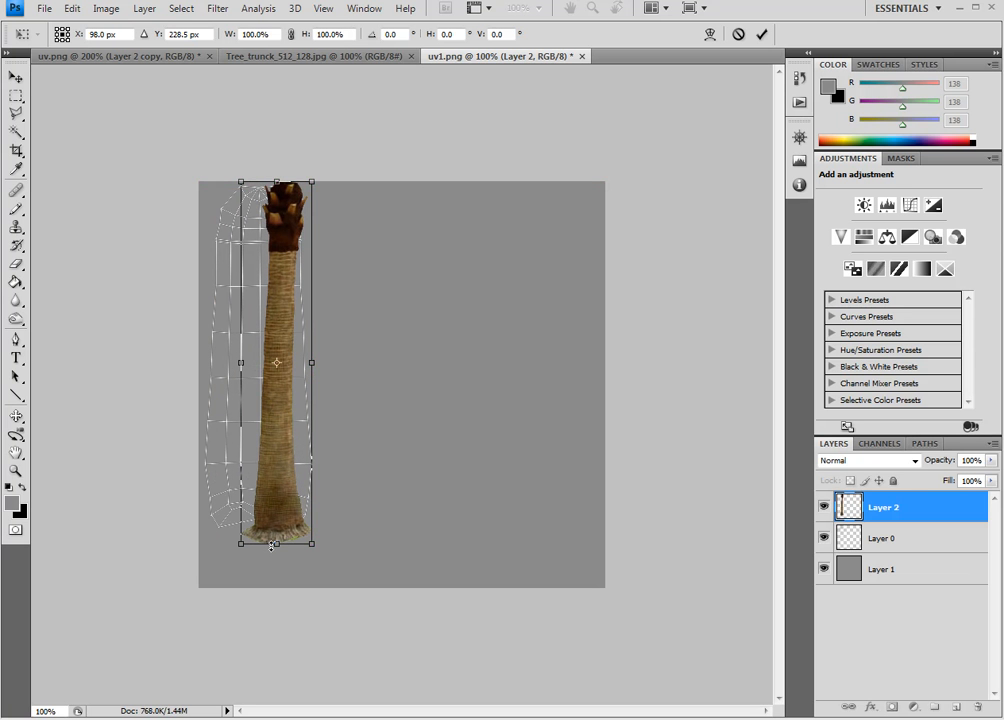
{"action": "mouse_move", "coordinate": [277, 545]}
{"action": "left_mouse_down"}
{"action": "mouse_move", "coordinate": [278, 522]}
{"action": "mouse_move", "coordinate": [277, 536]}
{"action": "left_mouse_up"}
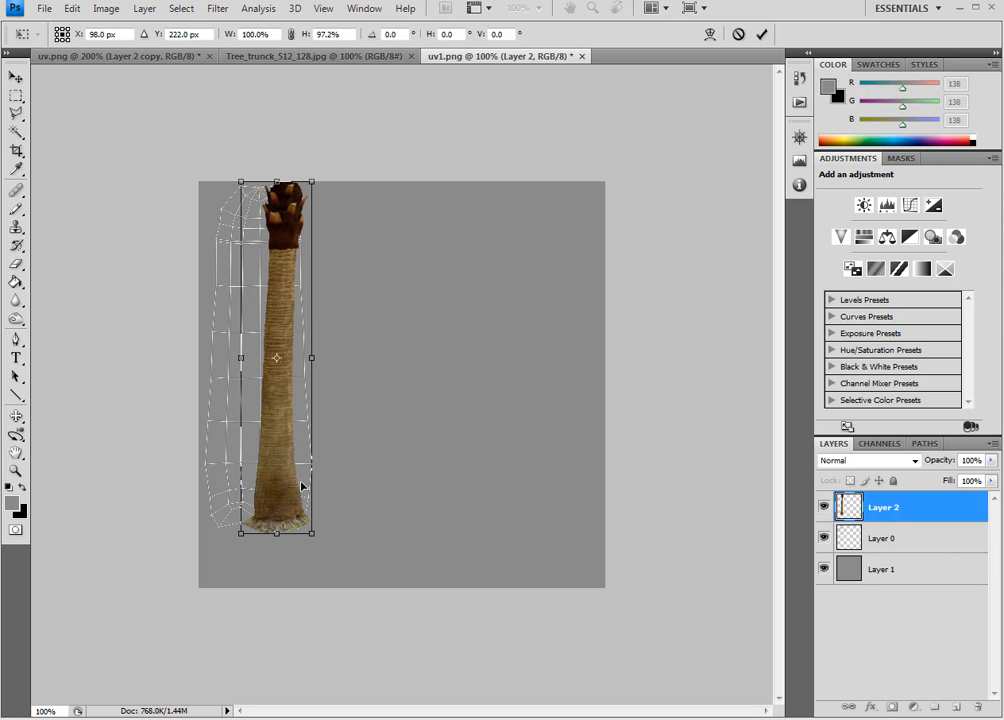
{"action": "key", "text": "ctrl+z"}
{"action": "mouse_move", "coordinate": [319, 536]}
{"action": "left_mouse_down", "text": "shift"}
{"action": "mouse_move", "coordinate": [303, 520]}
{"action": "mouse_move", "coordinate": [309, 534]}
{"action": "left_mouse_up", "text": "shift"}
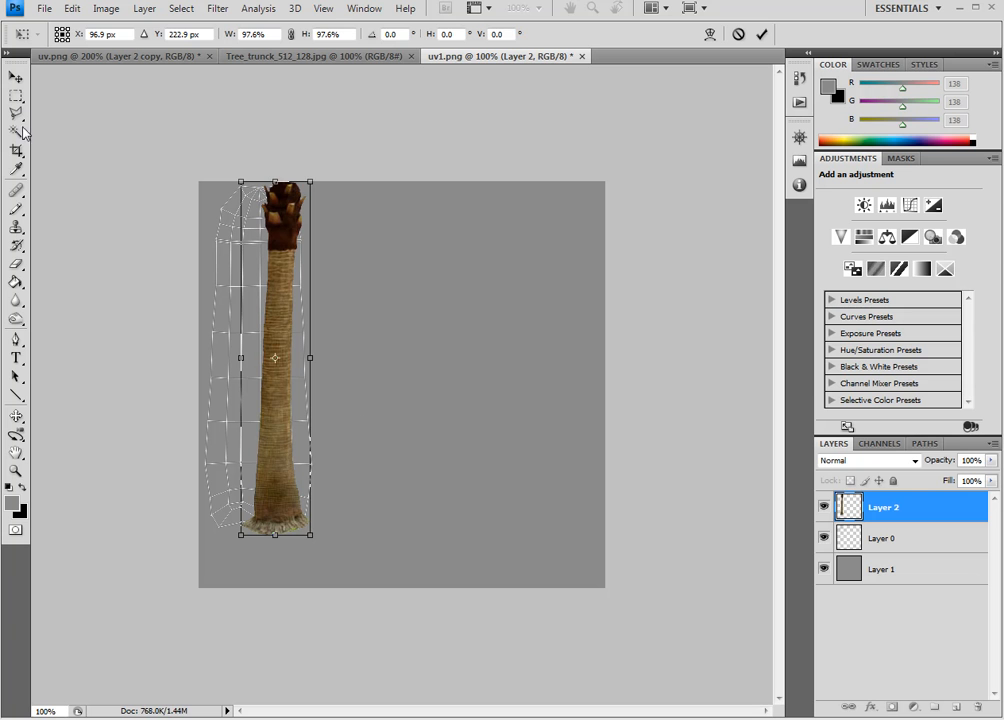
{"action": "left_click", "coordinate": [15, 77]}
{"action": "left_click", "coordinate": [423, 282]}
Step: Align the trunk image with the left half of the UV layout and place the wireframe layer above it
{"action": "left_click_drag", "start_coordinate": [282, 366], "coordinate": [231, 362]}
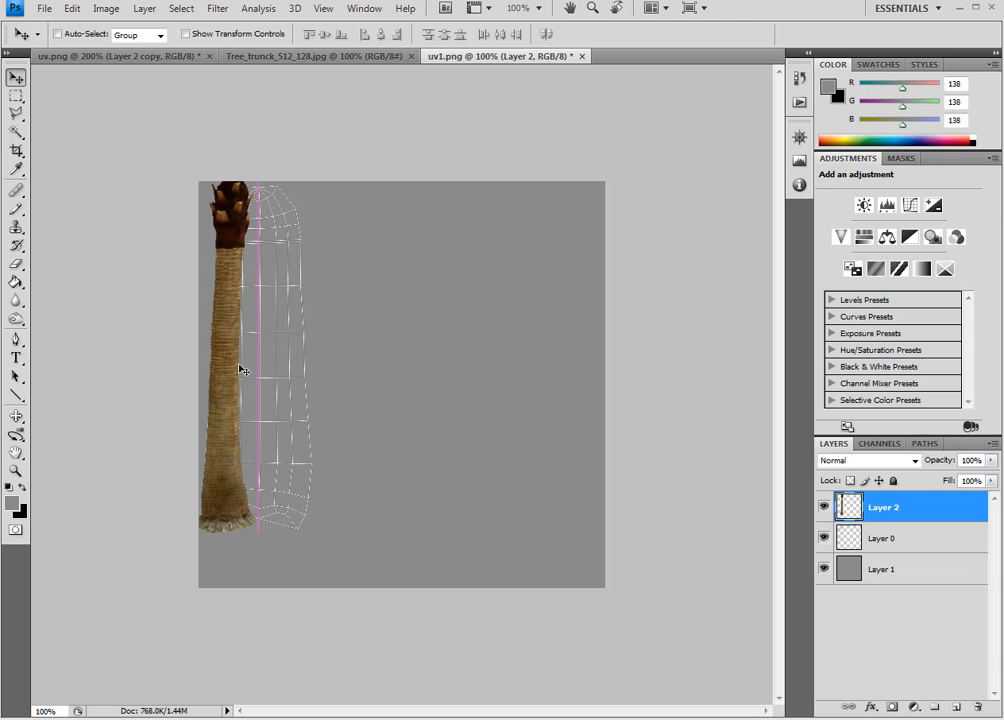
{"action": "key", "text": "Left"}
{"action": "key", "text": "Left"}
{"action": "key", "text": "Left"}
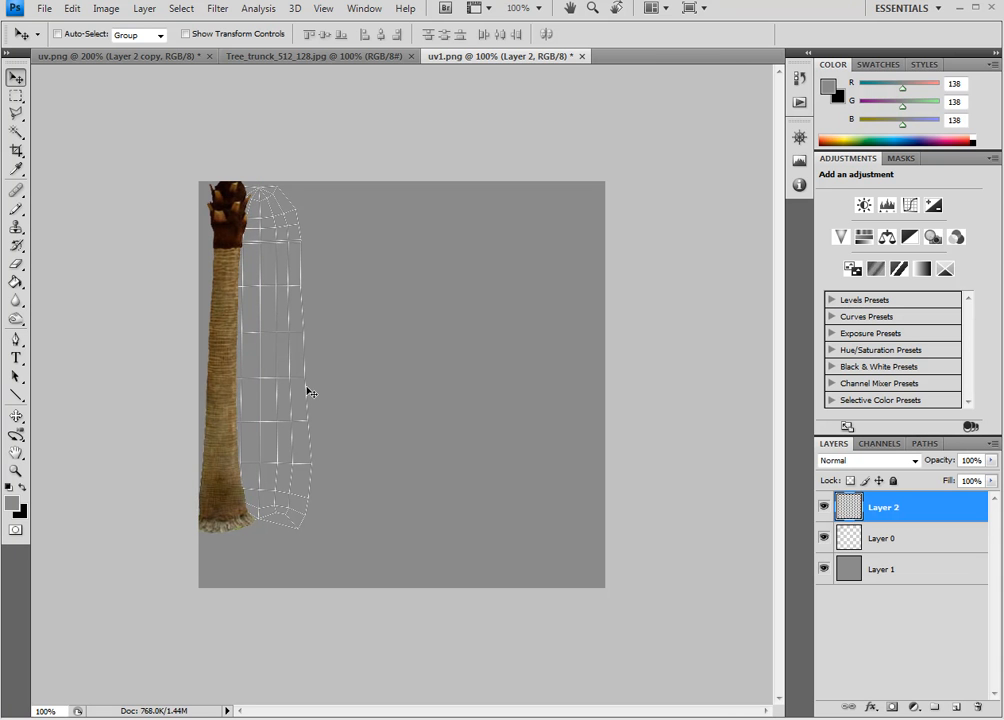
{"action": "mouse_move", "coordinate": [895, 542]}
{"action": "left_mouse_down"}
{"action": "mouse_move", "coordinate": [868, 507]}
{"action": "mouse_move", "coordinate": [892, 508]}
{"action": "left_mouse_up"}
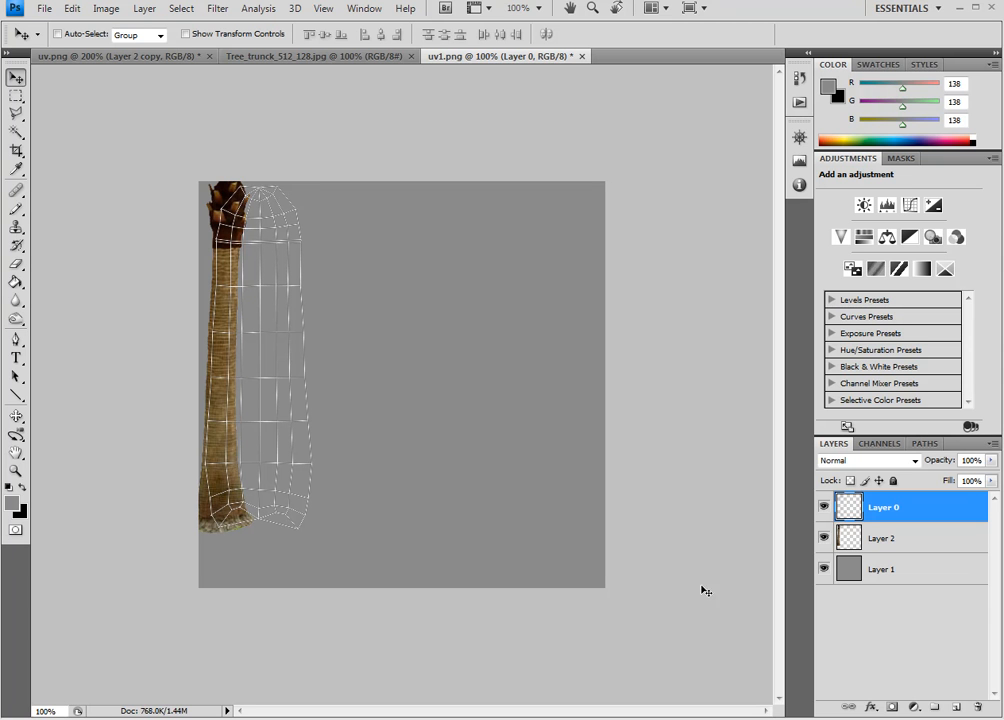
Step: Duplicate the trunk image layer, keeping the default name for the copy
{"action": "left_click", "coordinate": [920, 542]}
{"action": "right_click", "coordinate": [920, 542]}
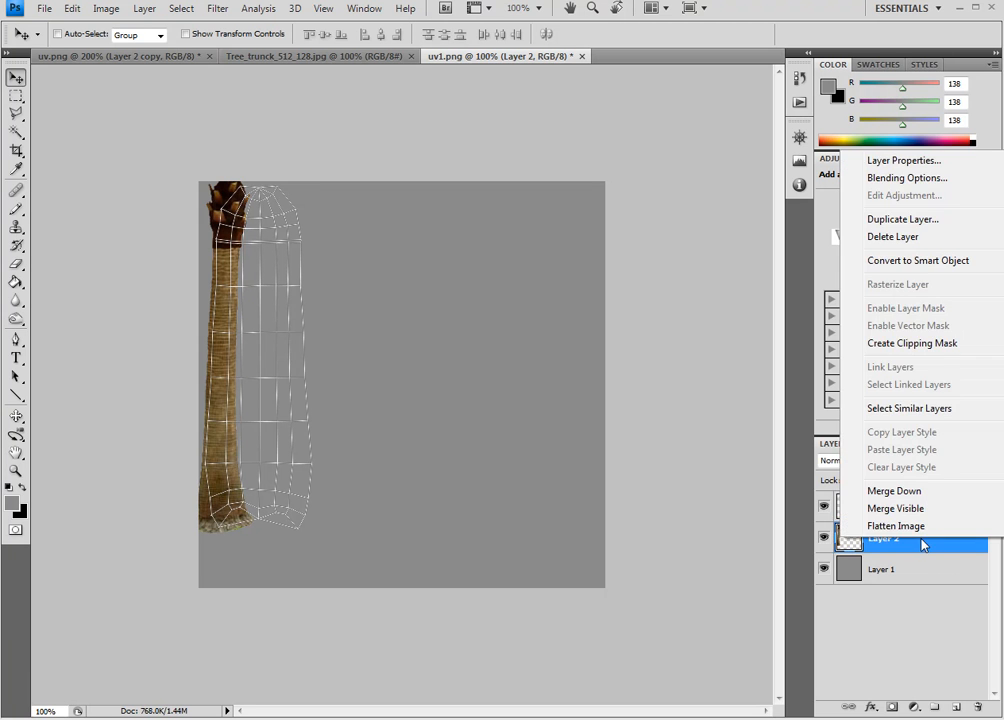
{"action": "left_click", "coordinate": [904, 219]}
{"action": "left_click", "coordinate": [650, 475]}
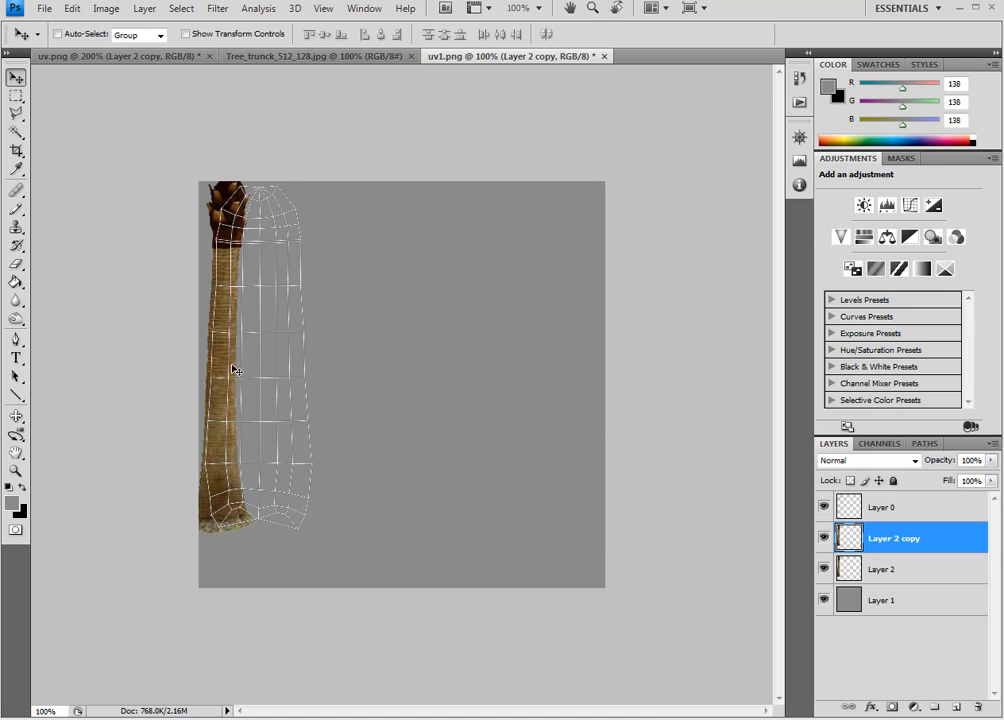